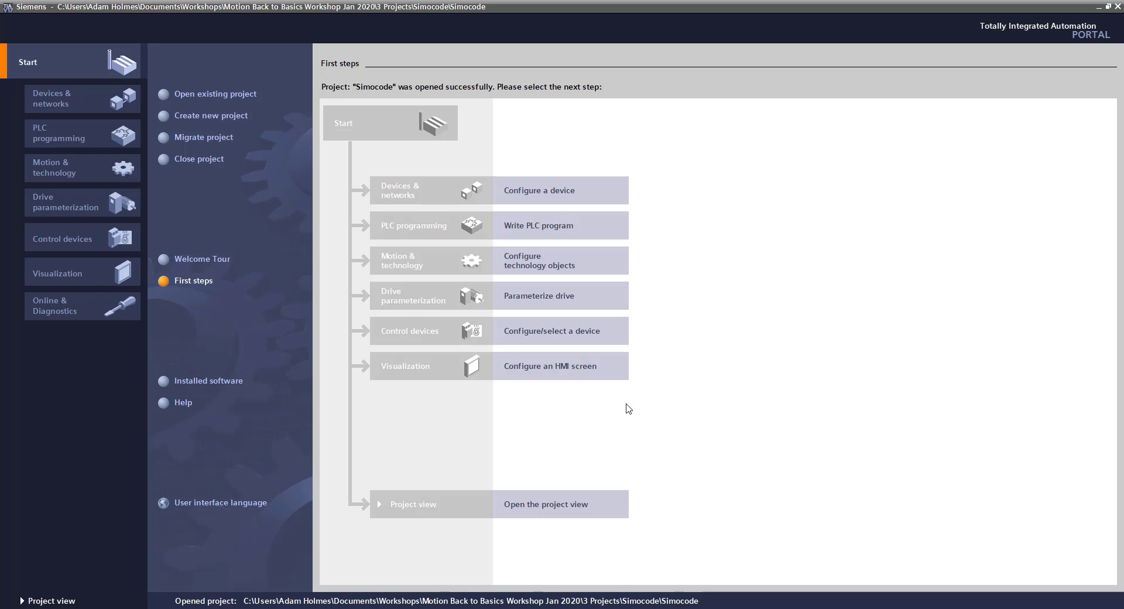
In the project view, open Online & diagnostics for the simocode-pn device found on the Intel(R) I210 Gigabit Network Connection.
click(52, 601)
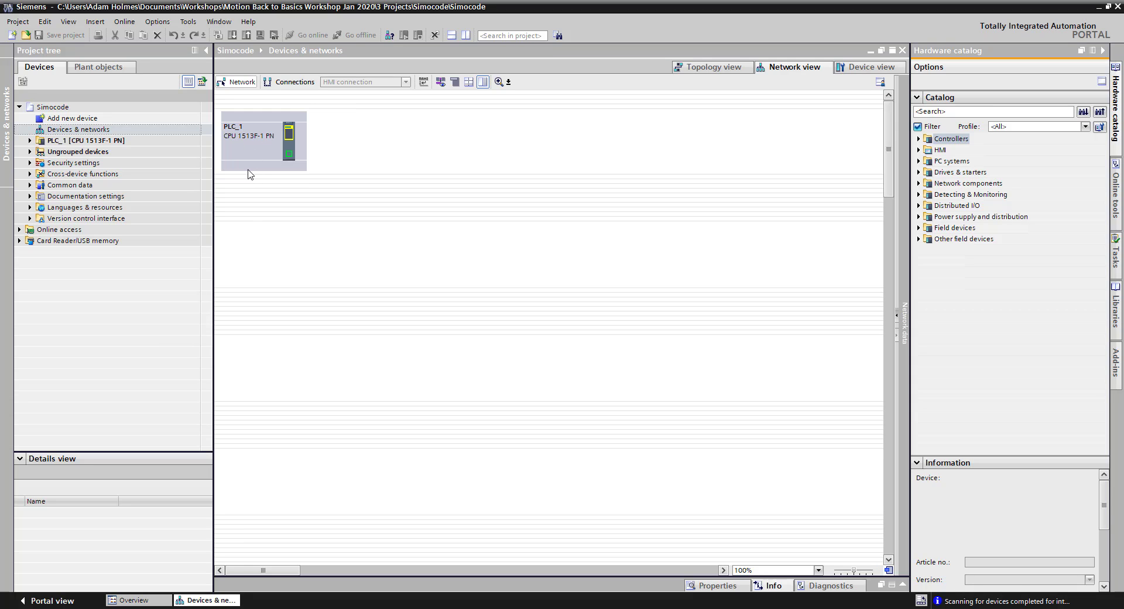
click(19, 230)
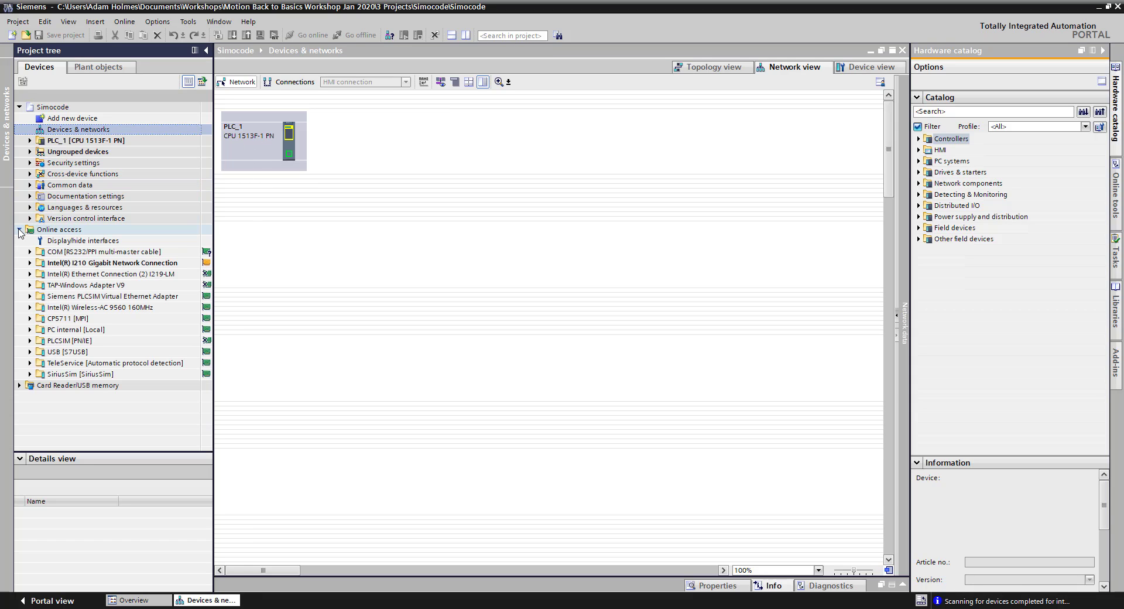
click(30, 263)
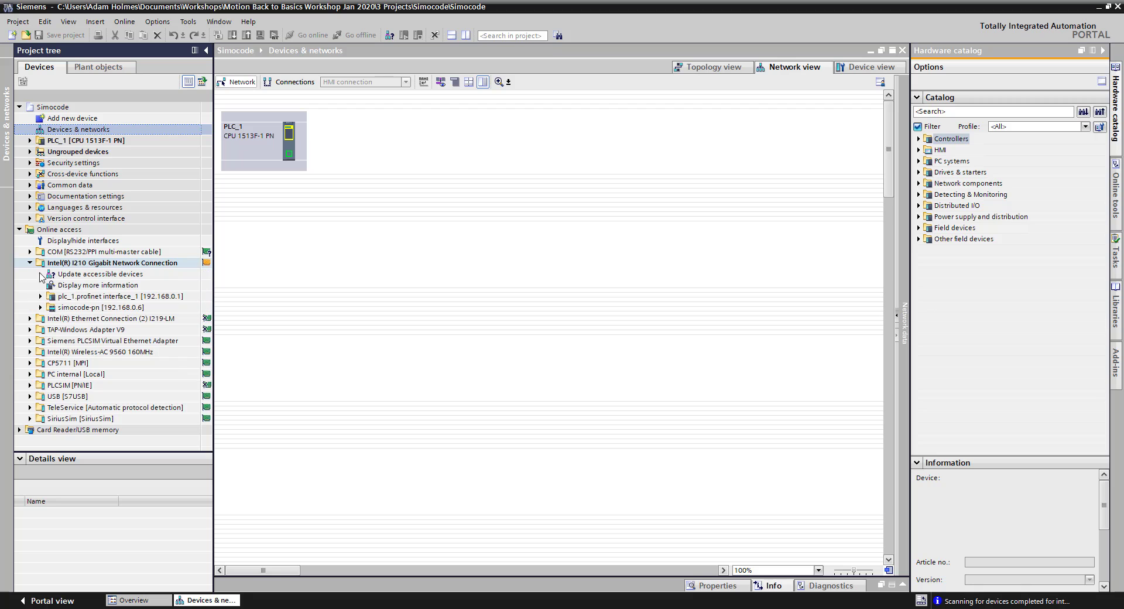
click(41, 307)
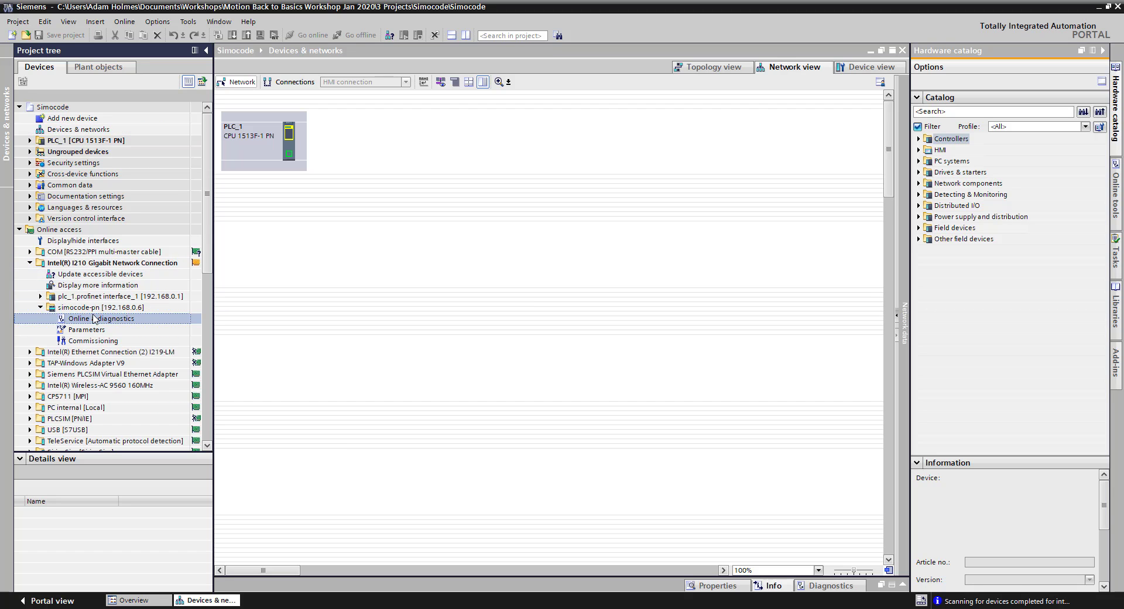
double_click(98, 318)
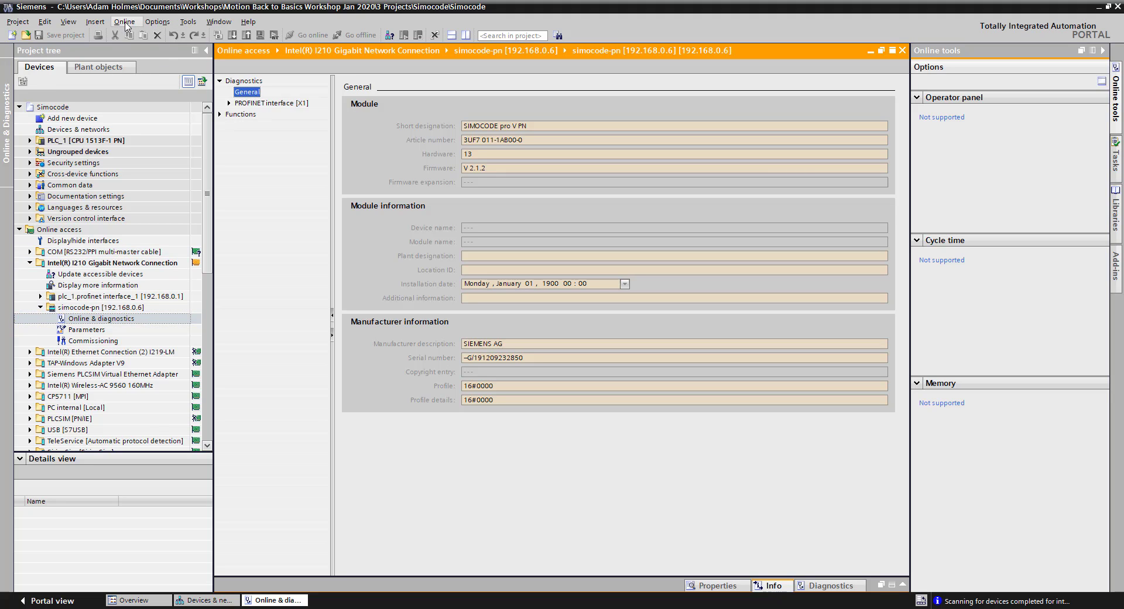
Upload the simocode-pn device into the project as a new station with hardware and software.
click(125, 23)
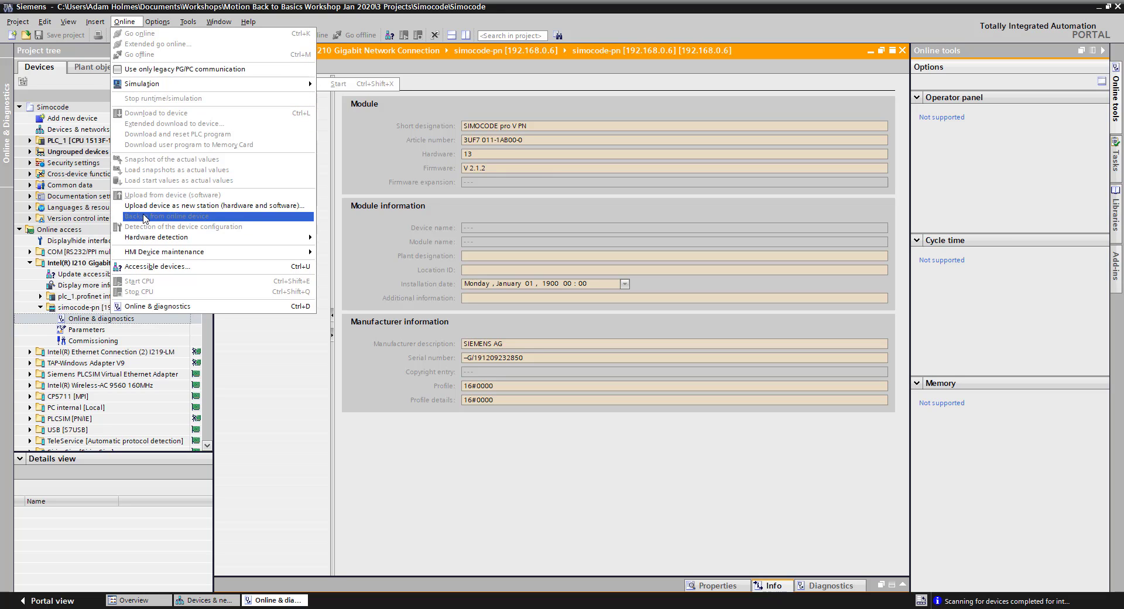
key(Escape)
key(Escape)
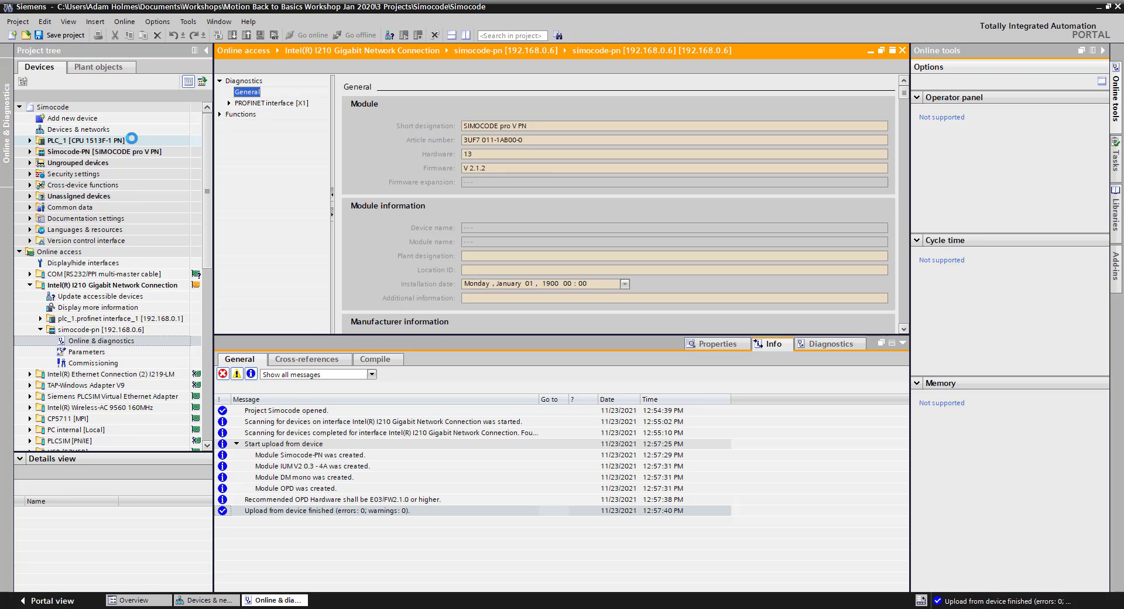
In the network view, connect the uploaded Simocode-PN's PROFINET port to the PROFINET port of PLC_1.
double_click(117, 130)
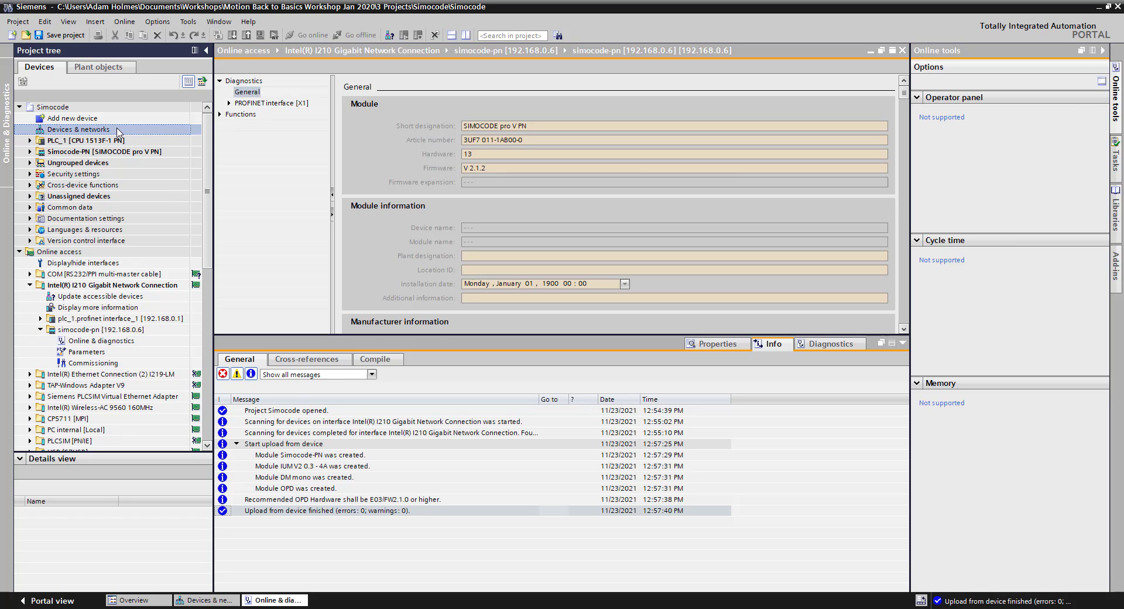
click(376, 132)
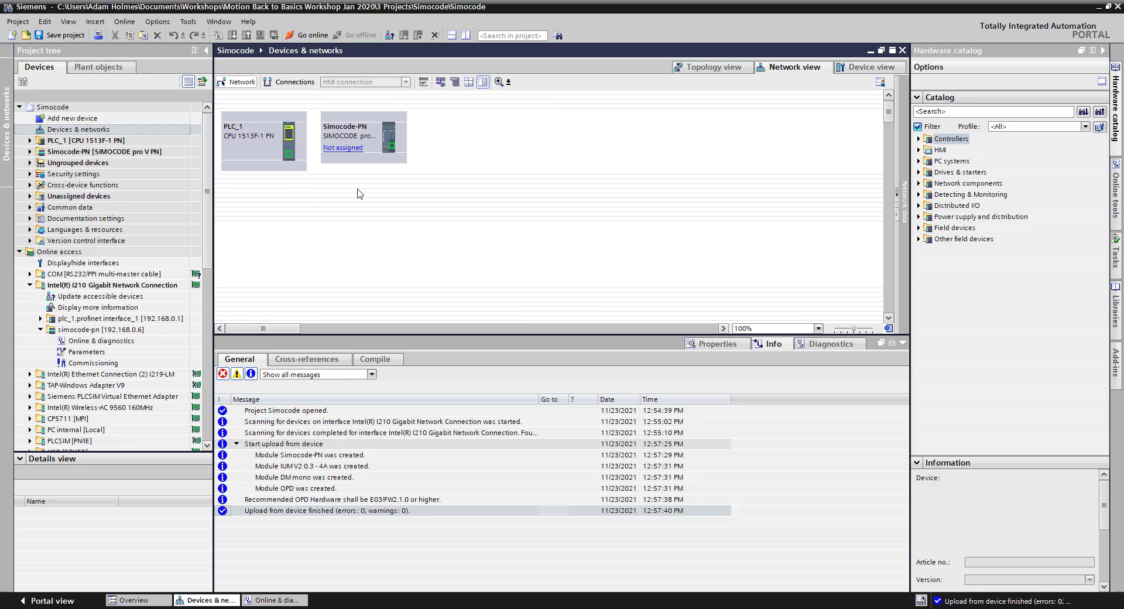
click(389, 138)
click(391, 135)
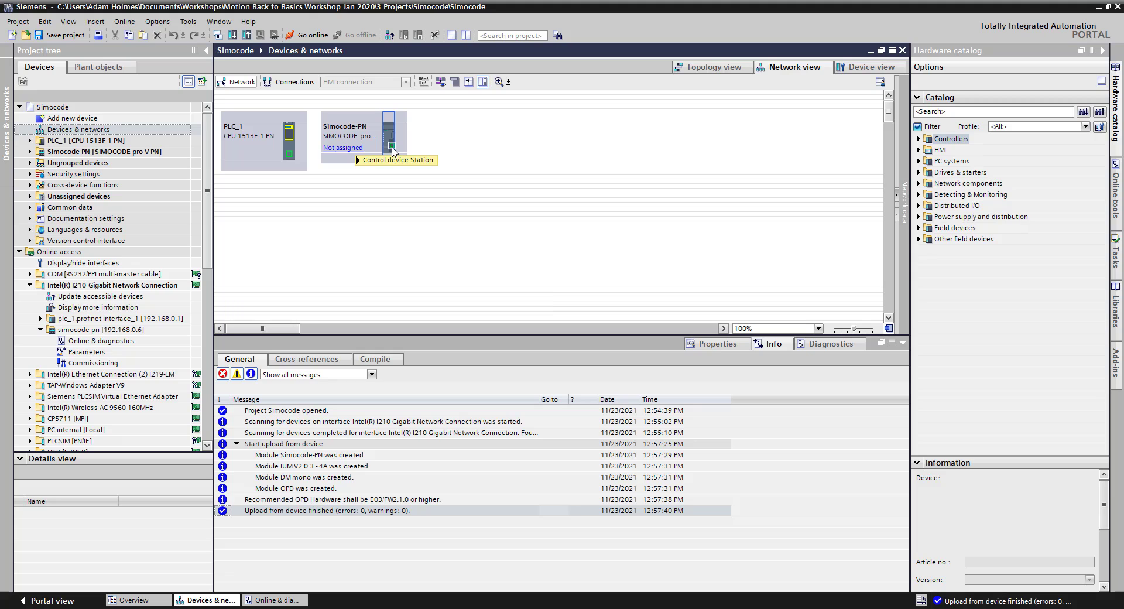
drag(391, 146, 290, 155)
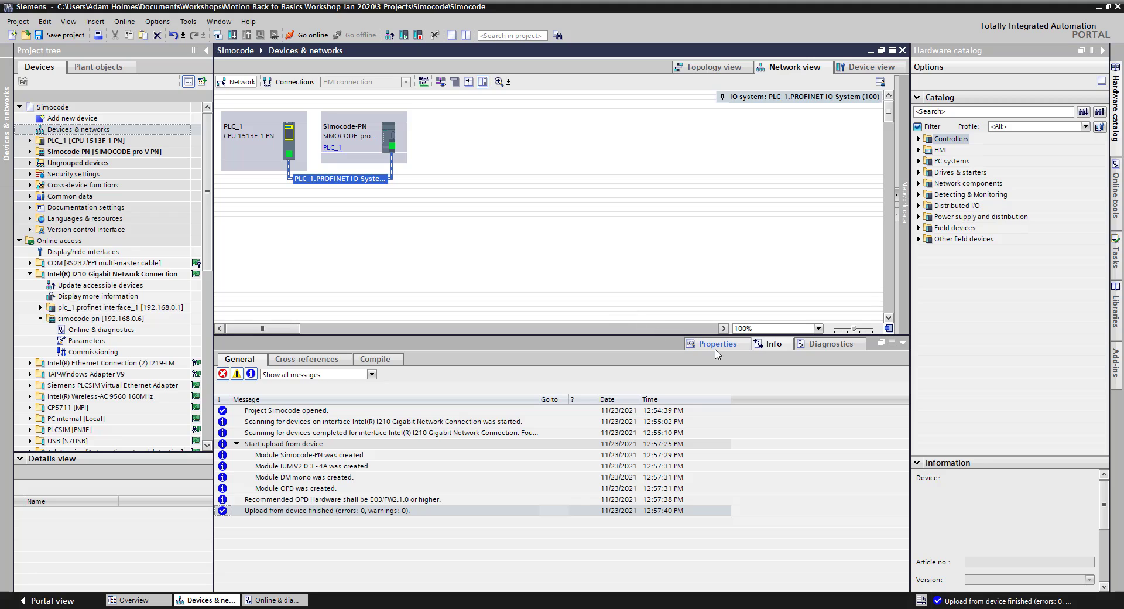
Enable automatic generation of PLC tags in the Simocode-PN module's I/O address properties.
click(715, 346)
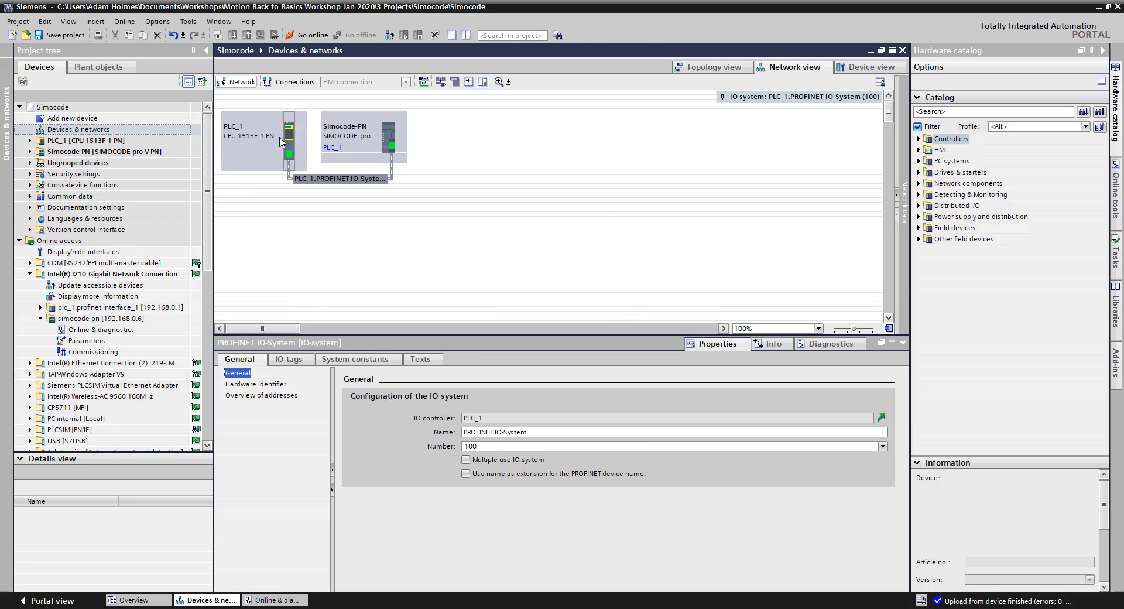
click(392, 133)
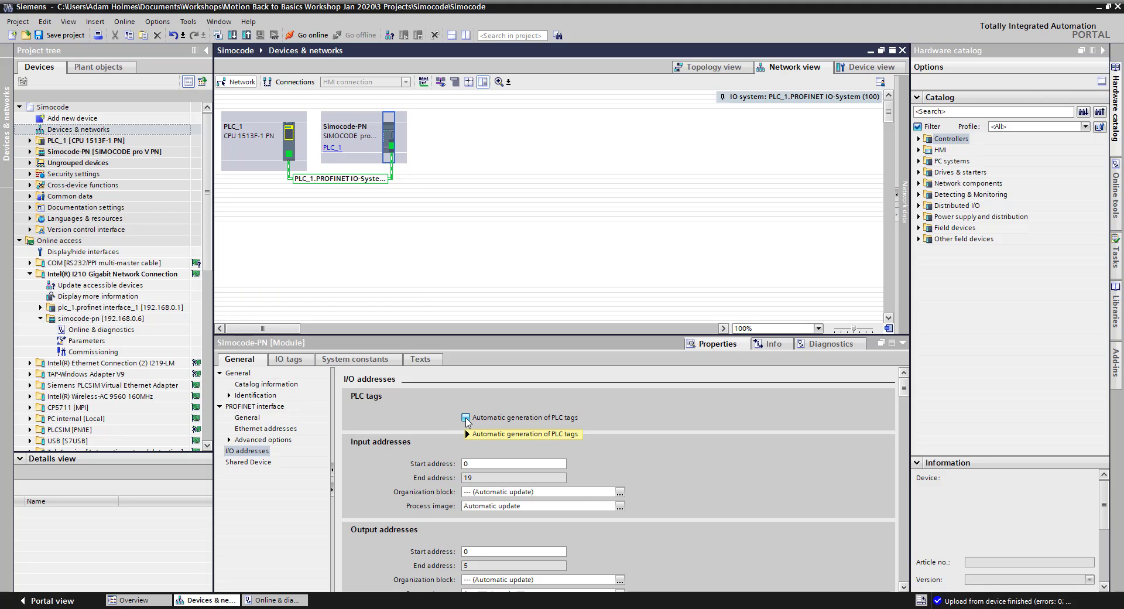
click(465, 418)
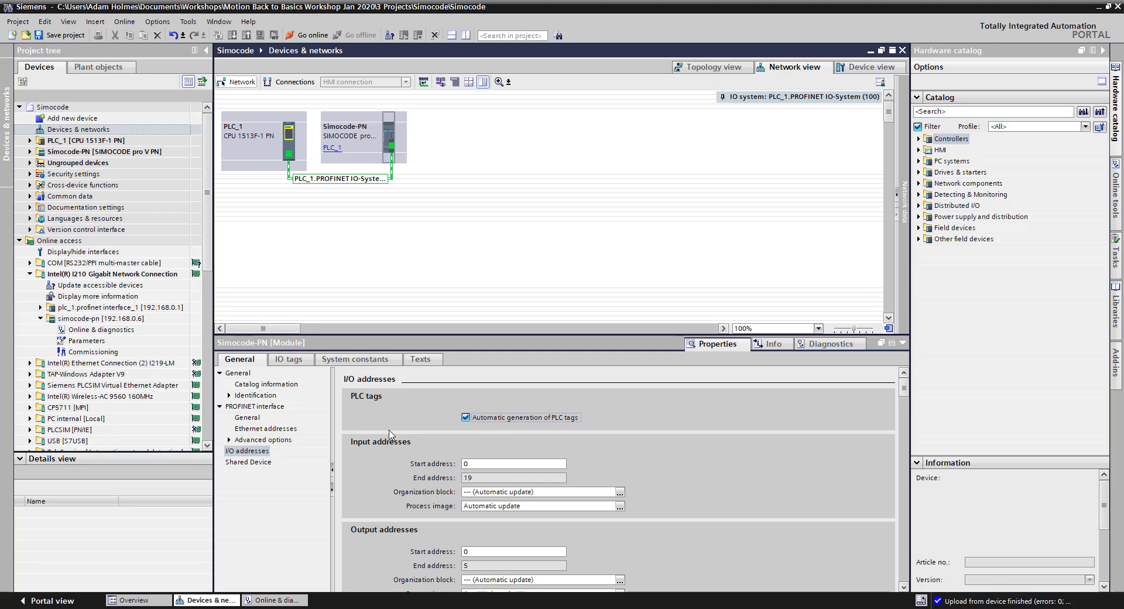
Examine the generated tags in the Simocode-PN's IO tags, widening the name column, and in PLC_1's list of all tags.
click(289, 359)
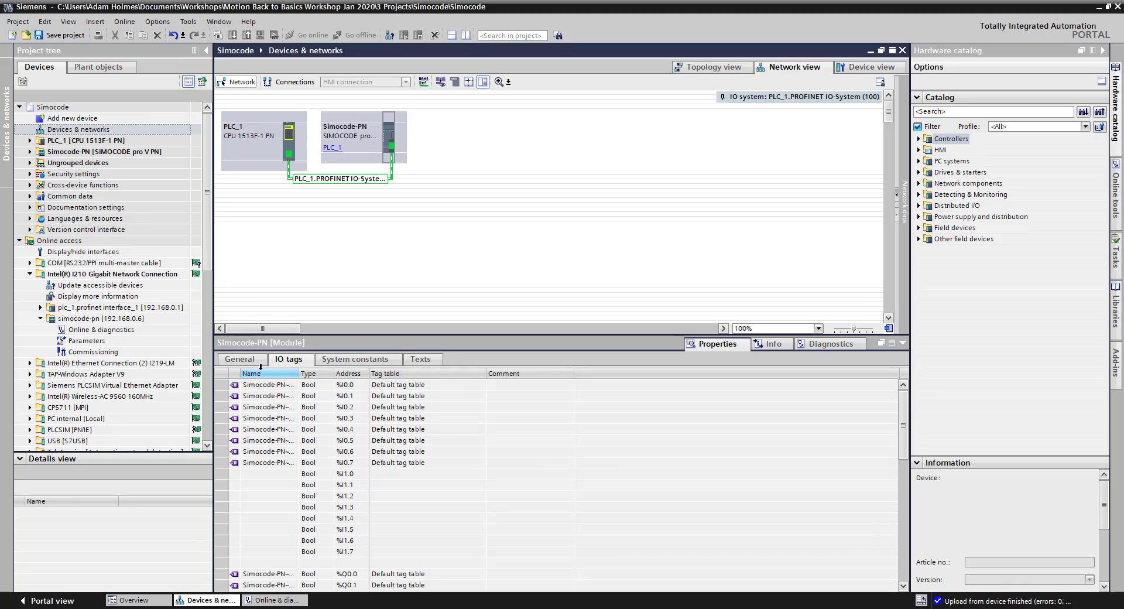
double_click(299, 373)
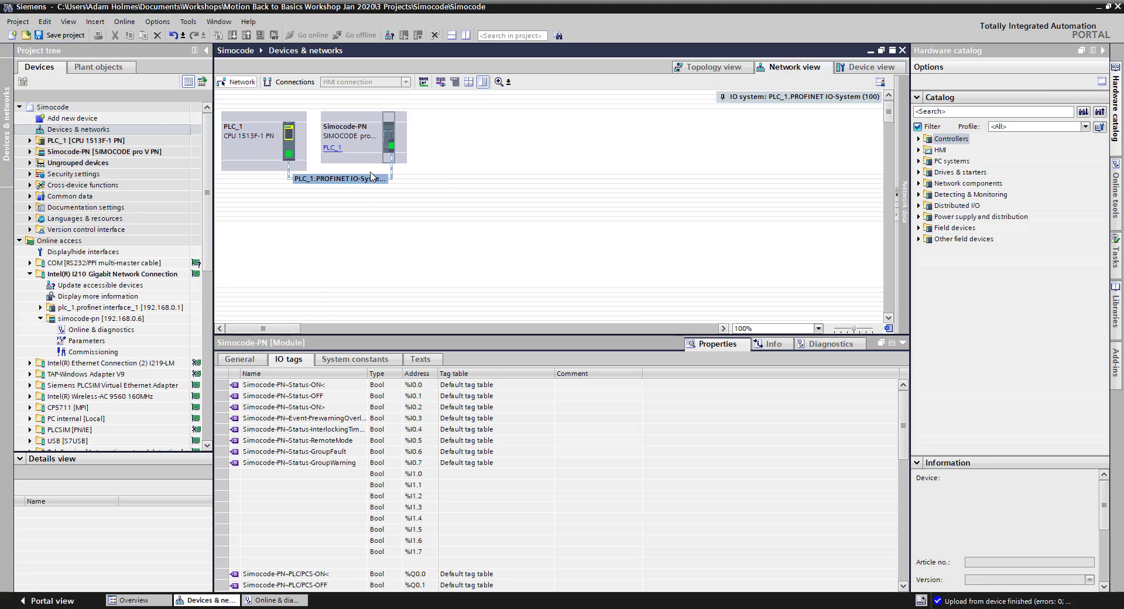
click(234, 360)
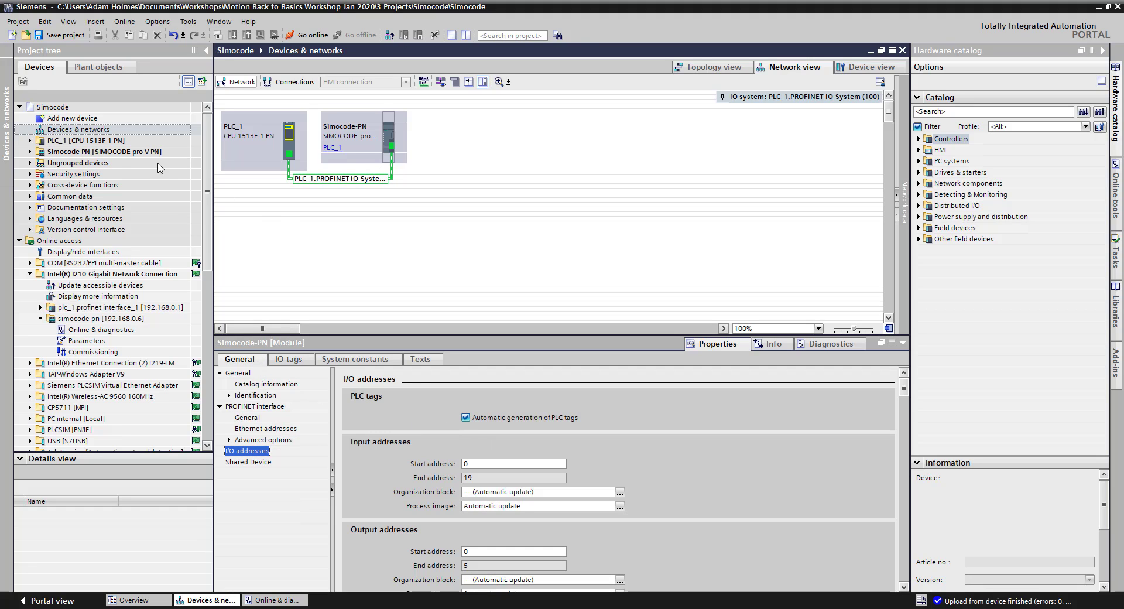
click(19, 241)
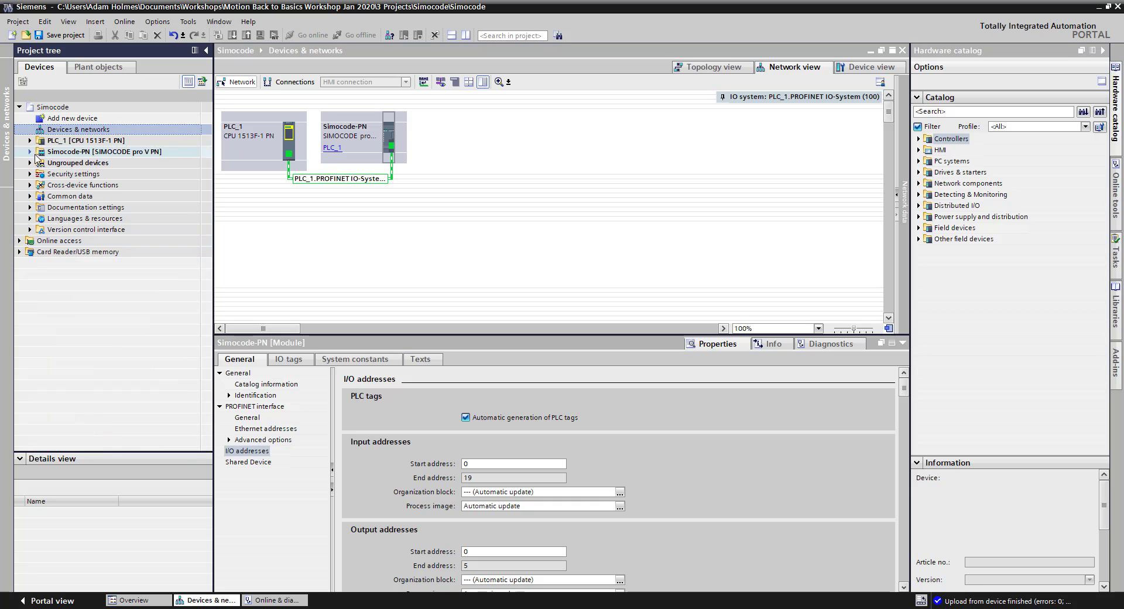
click(30, 141)
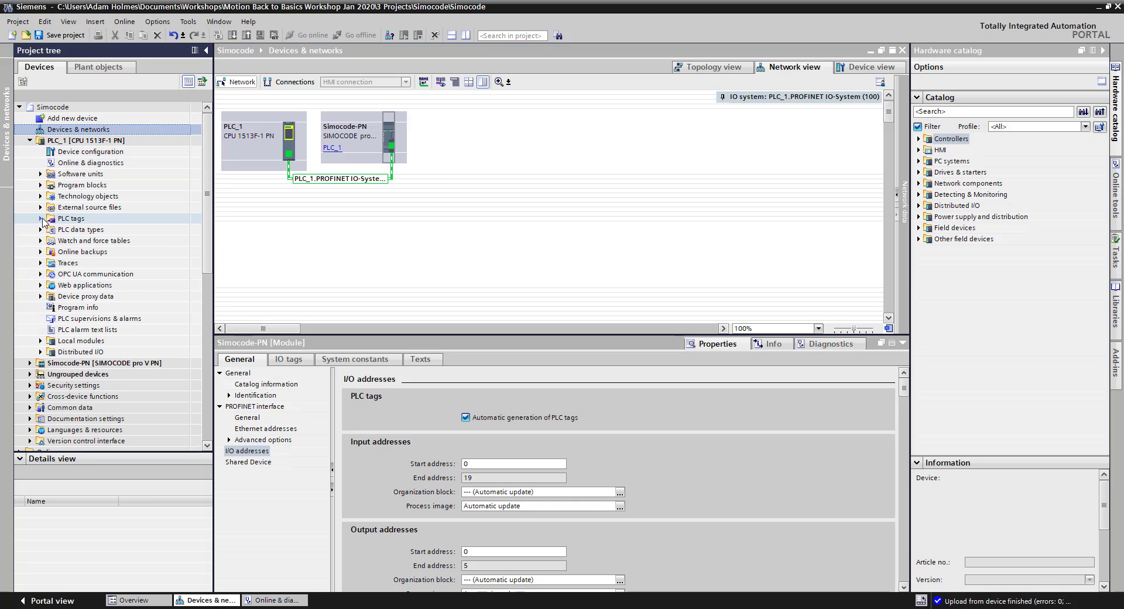
click(41, 219)
click(64, 230)
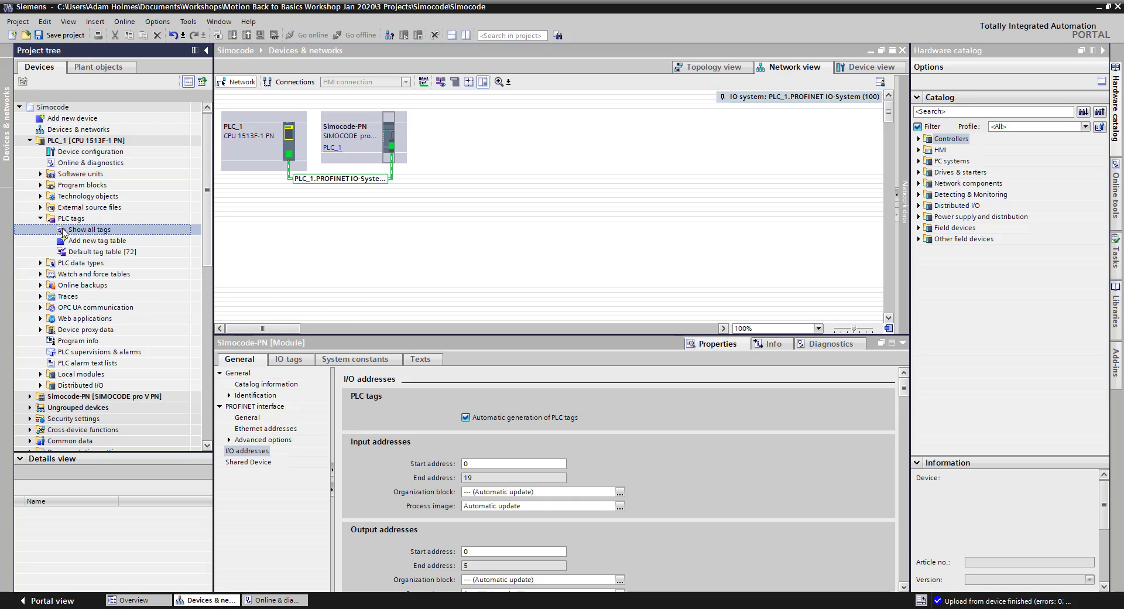
double_click(64, 230)
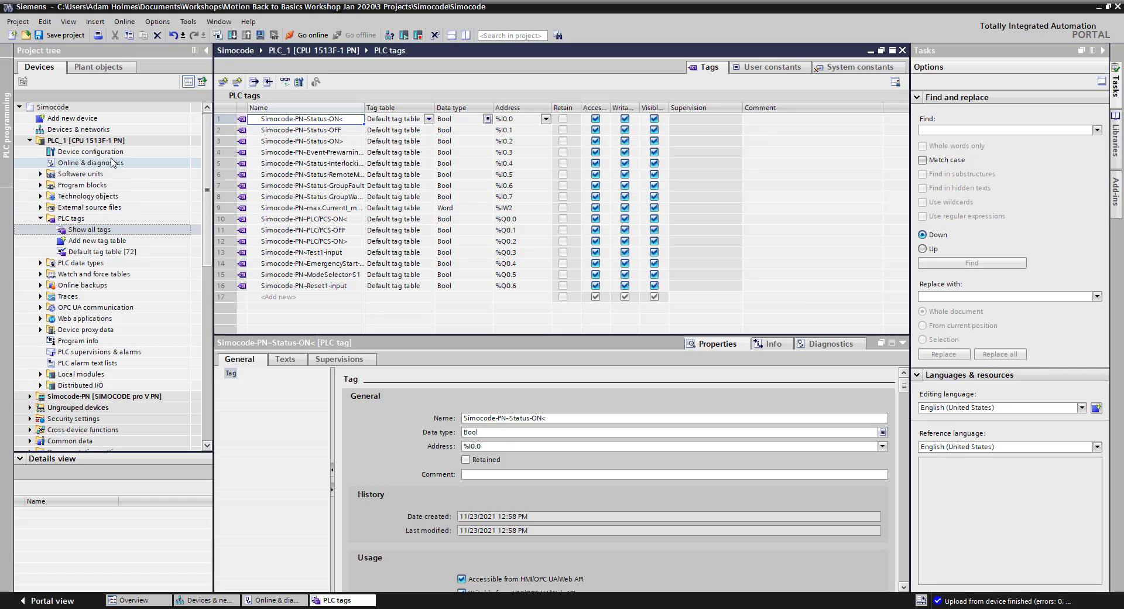
Start a hardware configuration download to PLC_1 and search for the target with the connection Direct at slot '1 X1'.
click(101, 130)
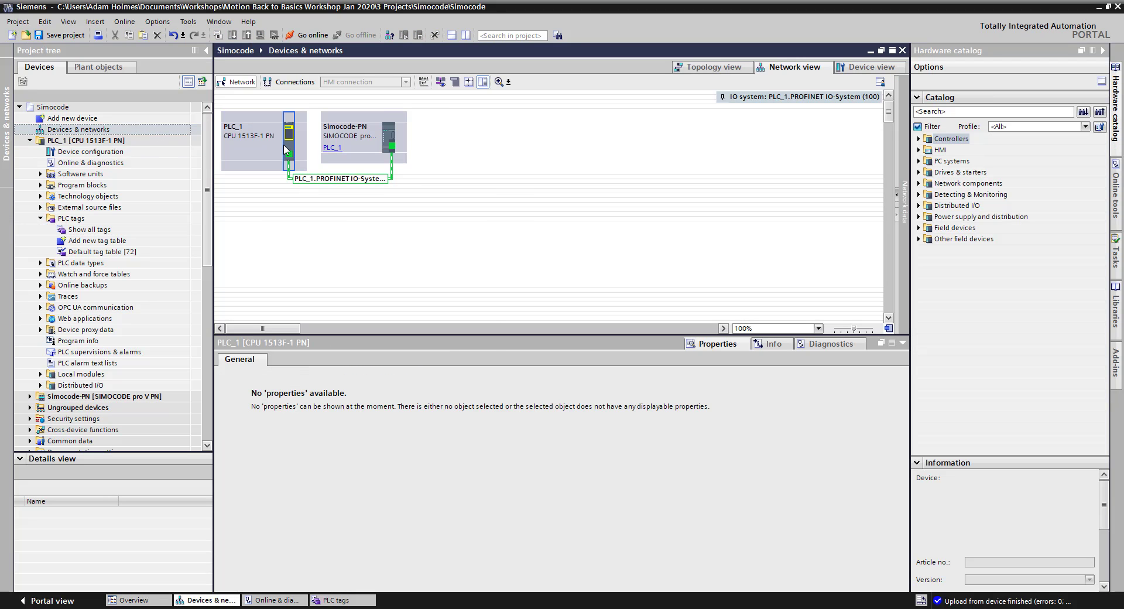
right_click(283, 144)
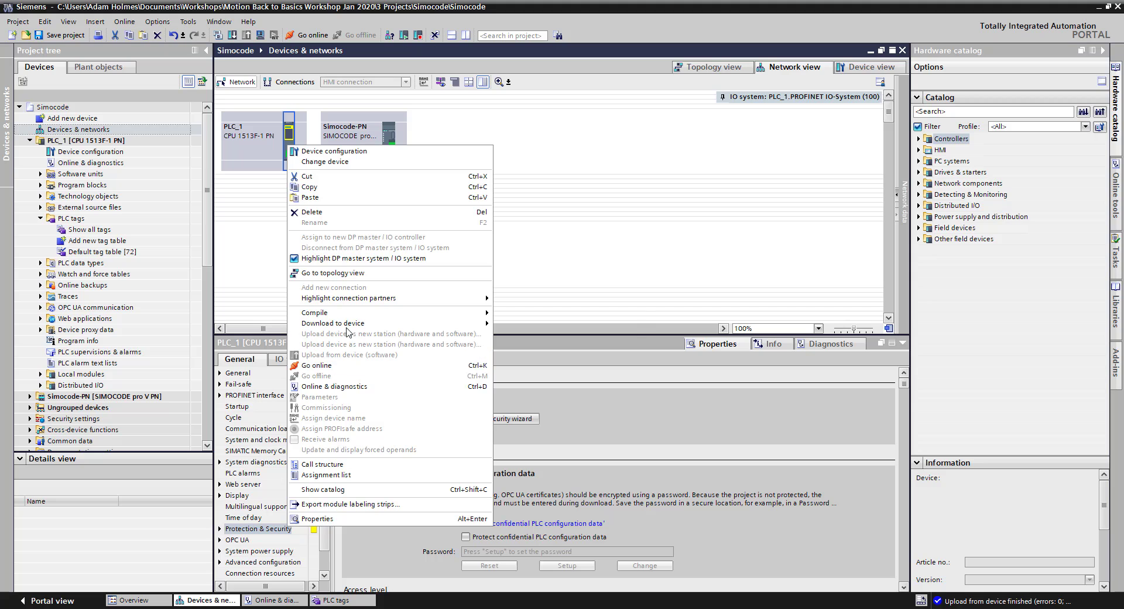
mouse_move(351, 323)
click(544, 336)
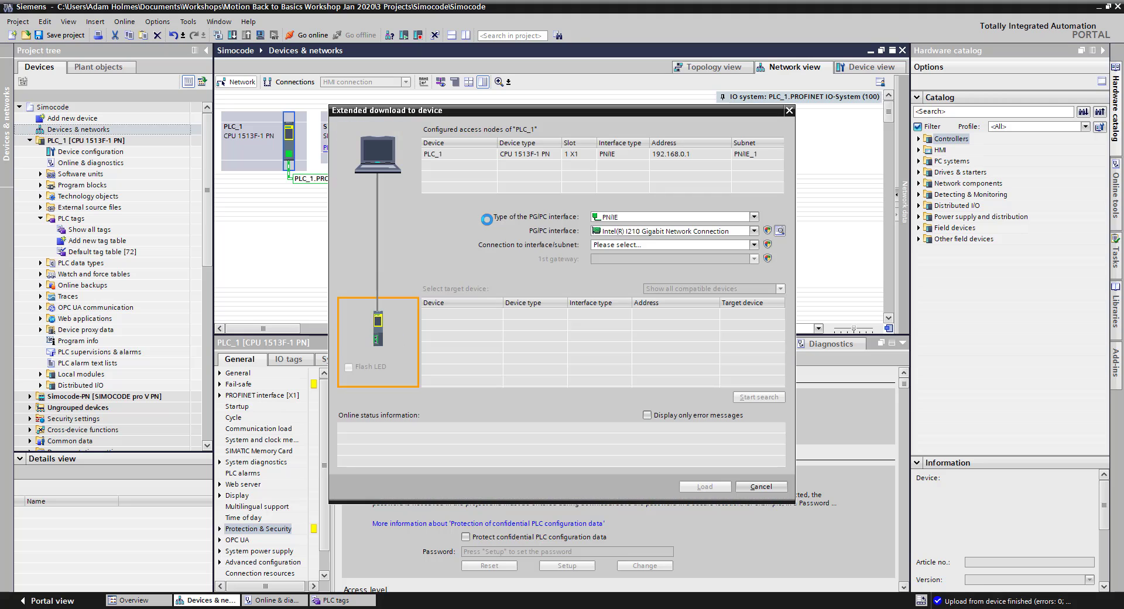
click(635, 245)
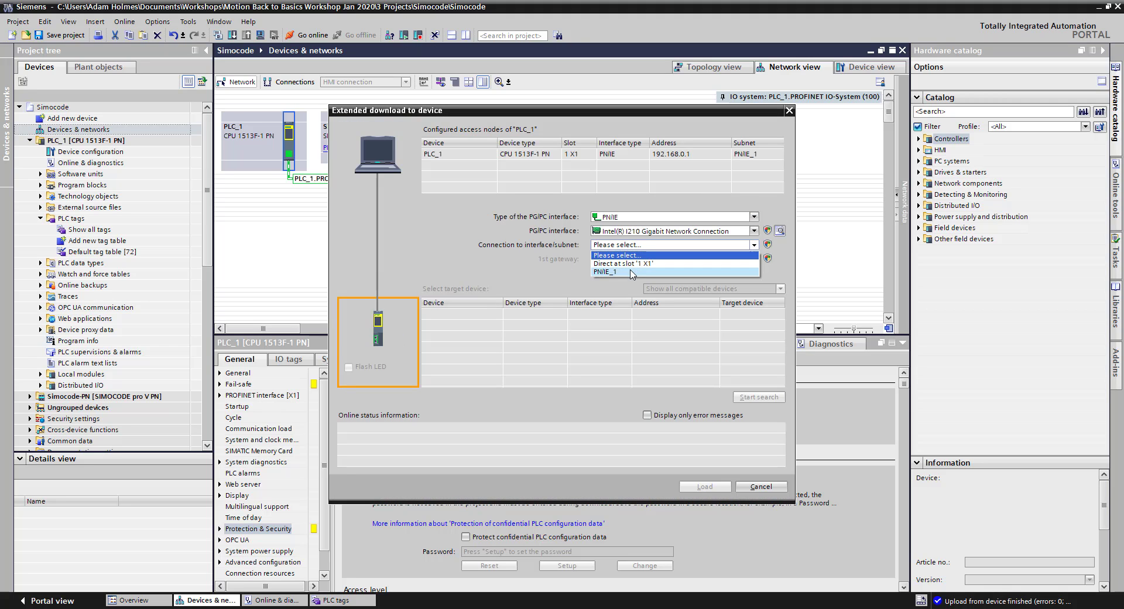
click(632, 264)
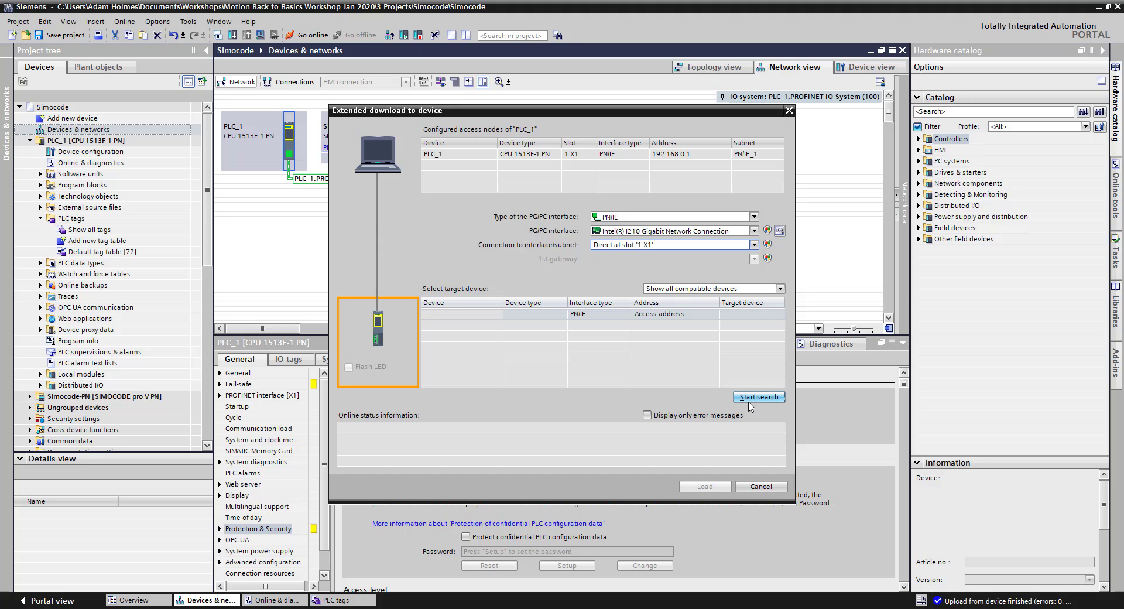
click(752, 398)
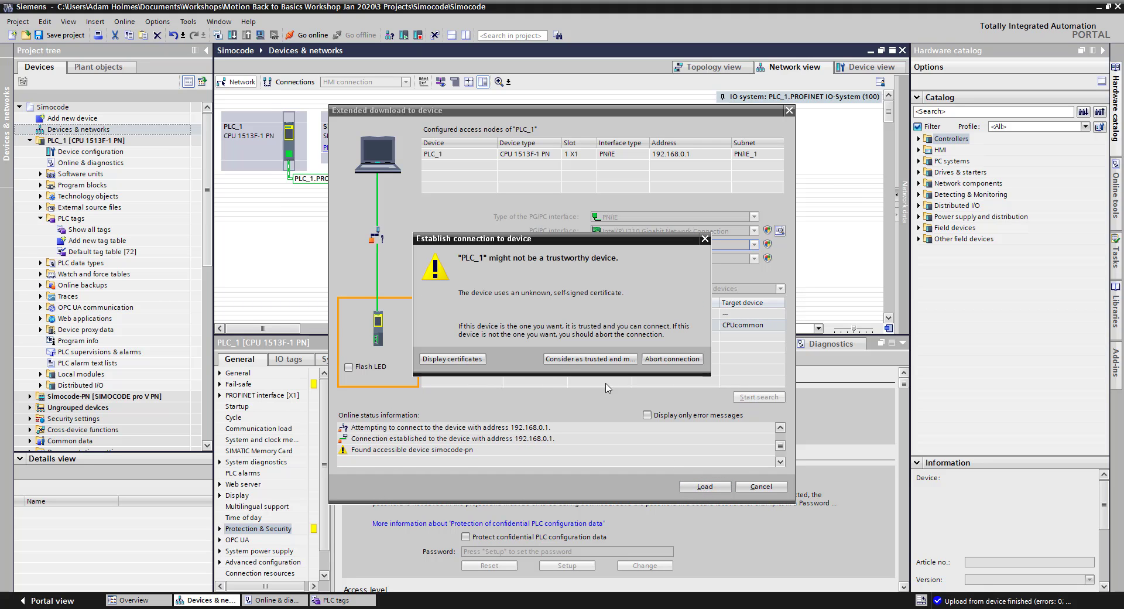
Accept PLC_1 as a trusted device, load its hardware configuration and finish the download.
click(572, 359)
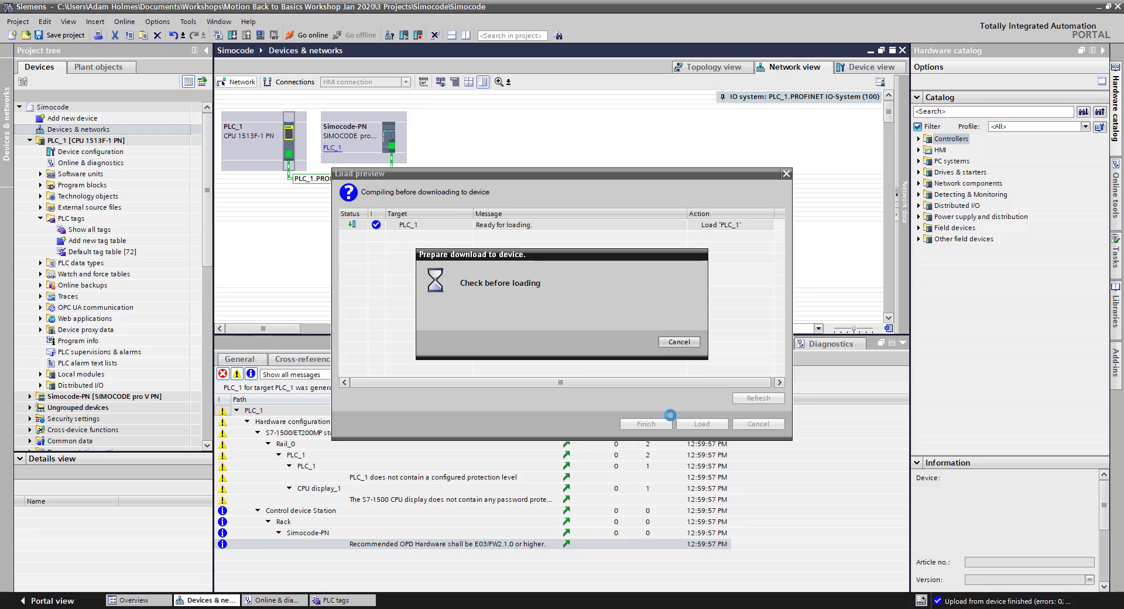
click(700, 425)
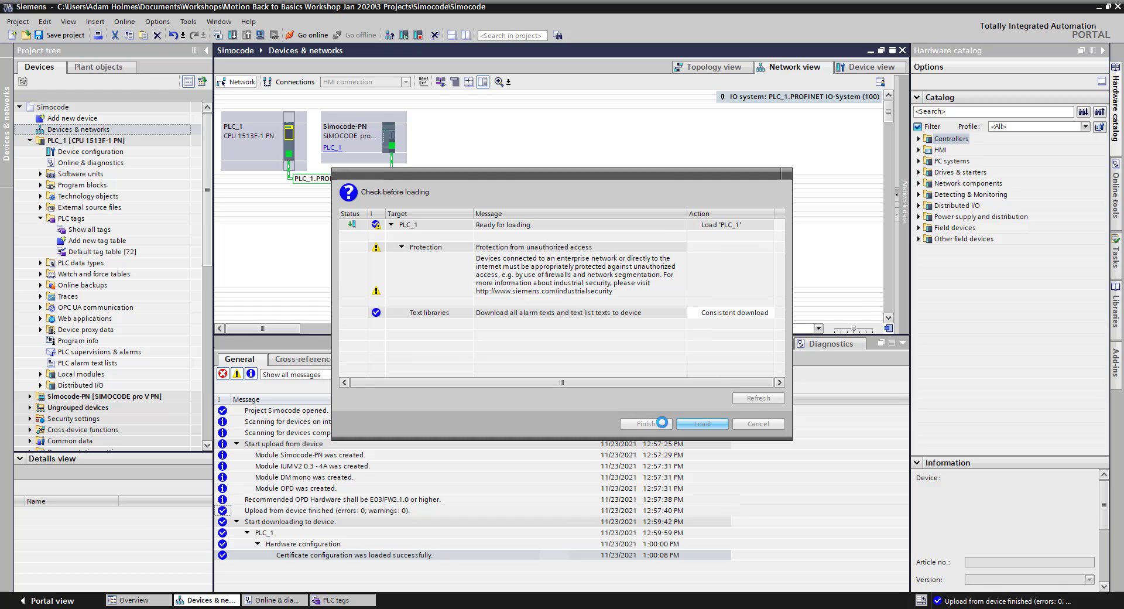
click(646, 424)
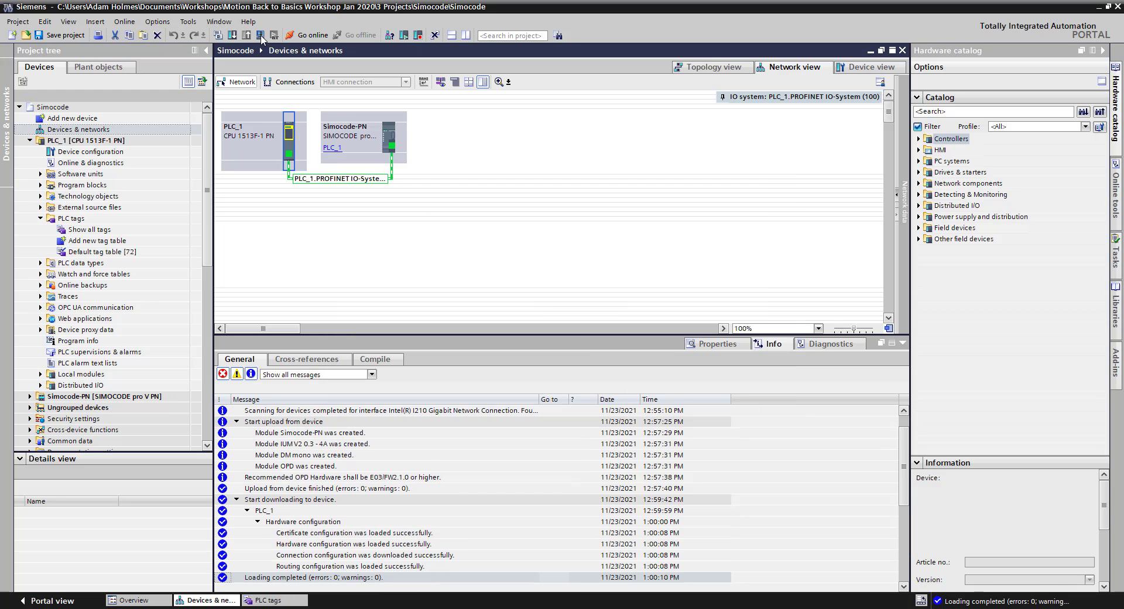
Download only the software changes to PLC_1.
right_click(289, 138)
mouse_move(444, 314)
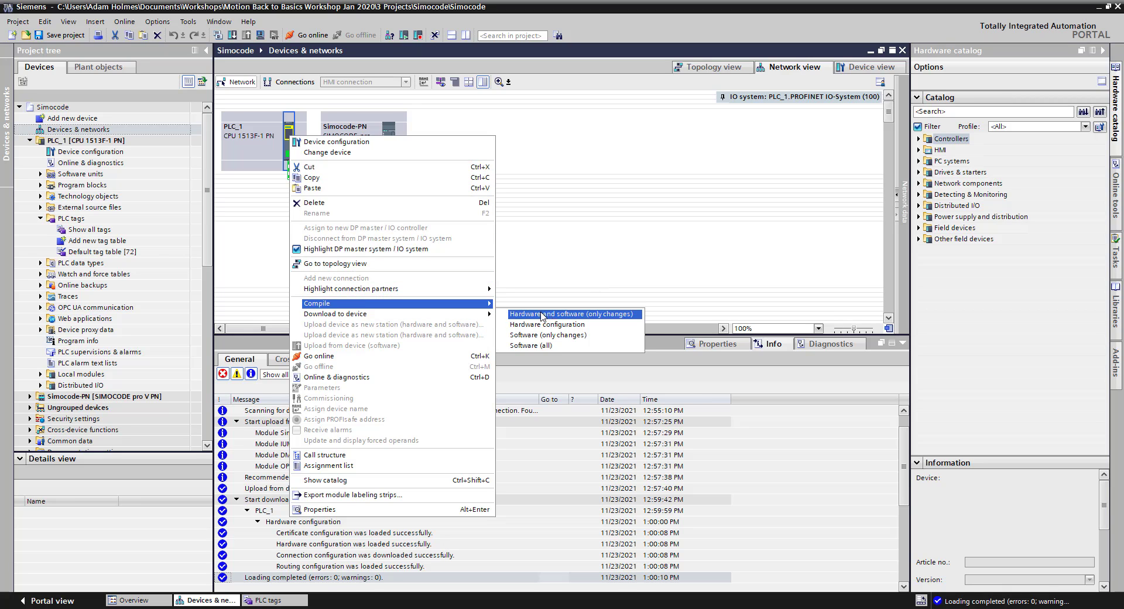
click(559, 342)
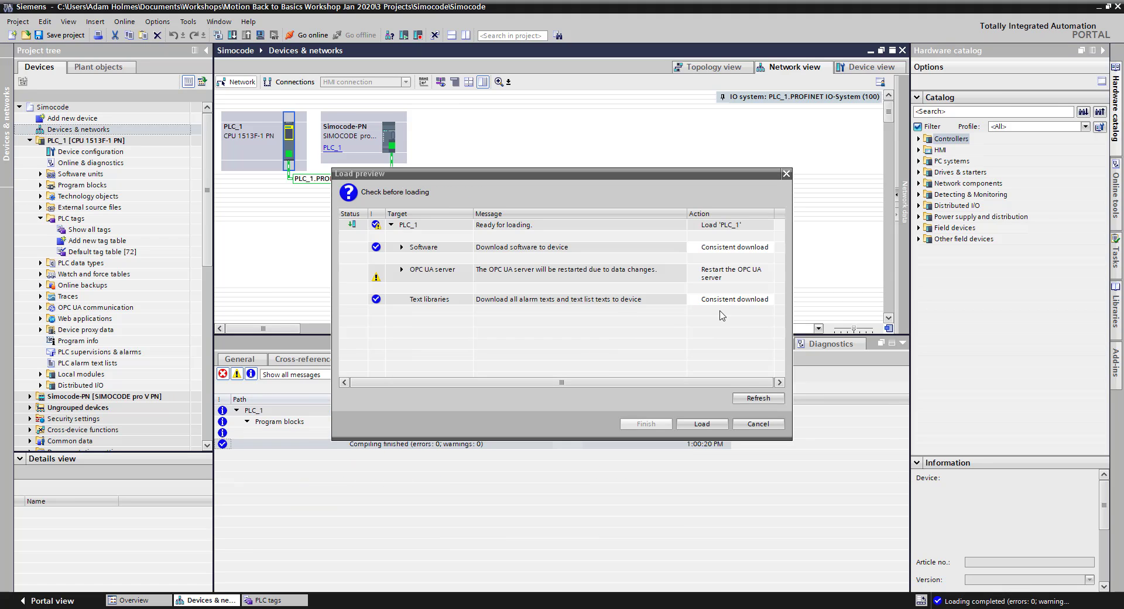
click(702, 423)
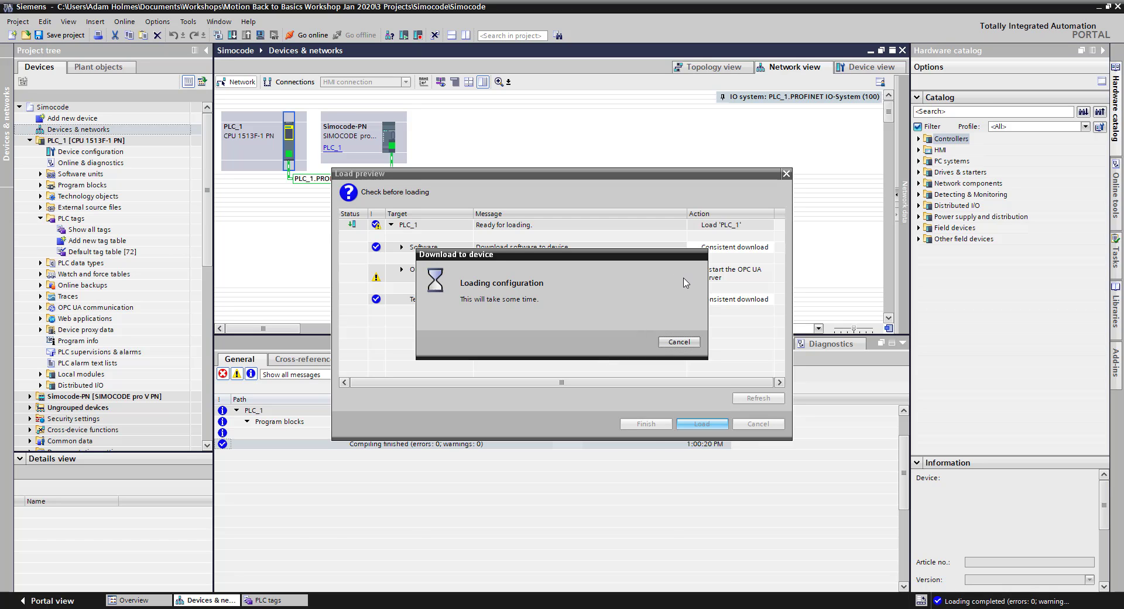
Choose Start module as the action after downloading to PLC_1 and finish the software download.
click(721, 252)
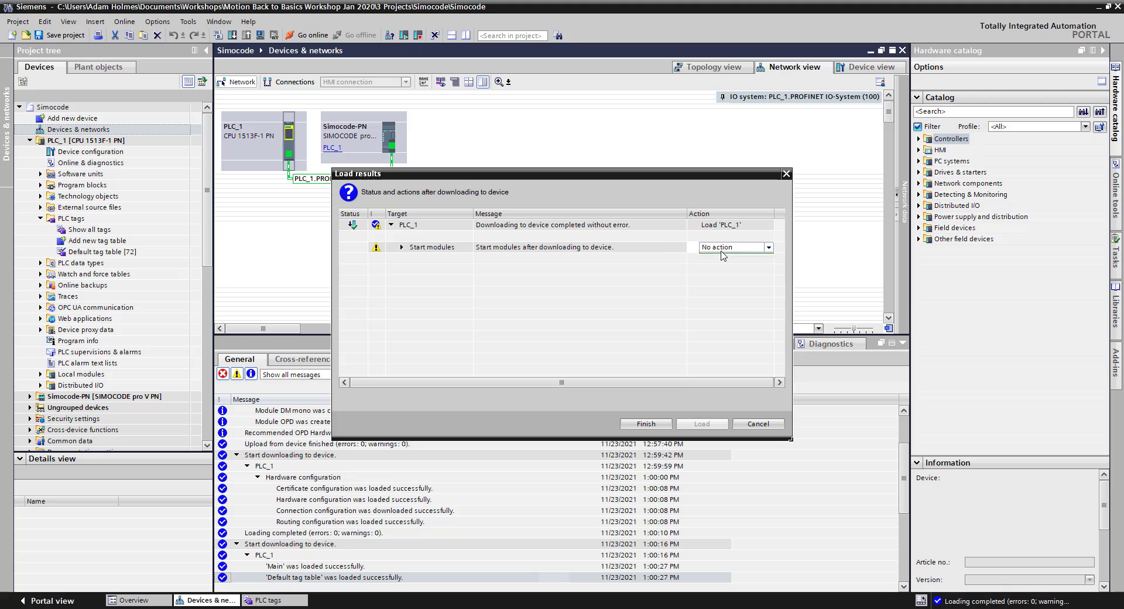
click(721, 251)
click(719, 265)
click(723, 249)
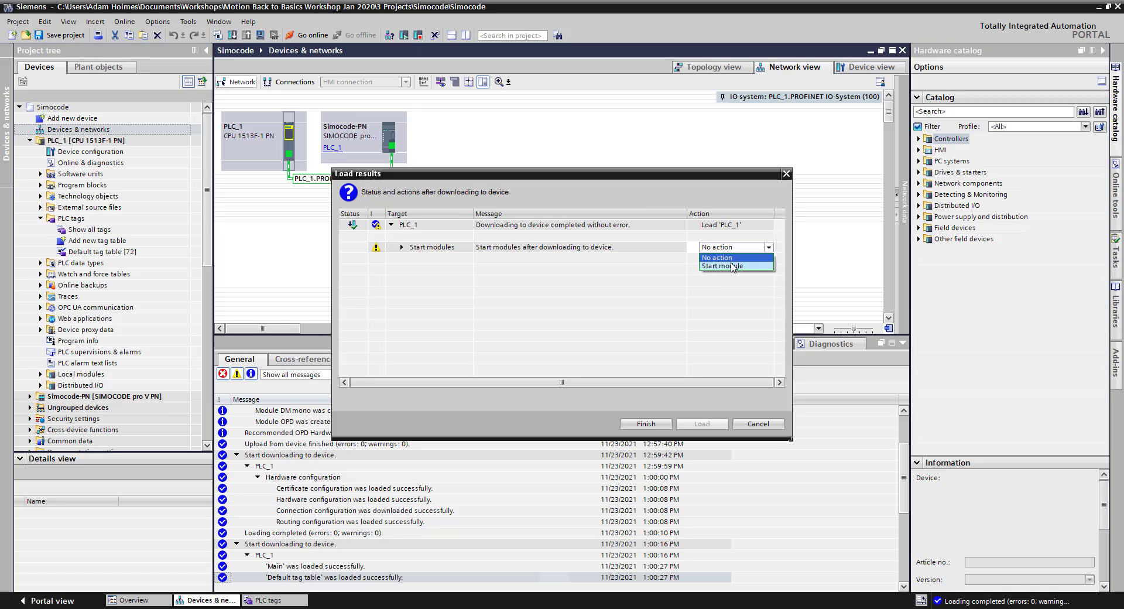
click(732, 267)
click(646, 424)
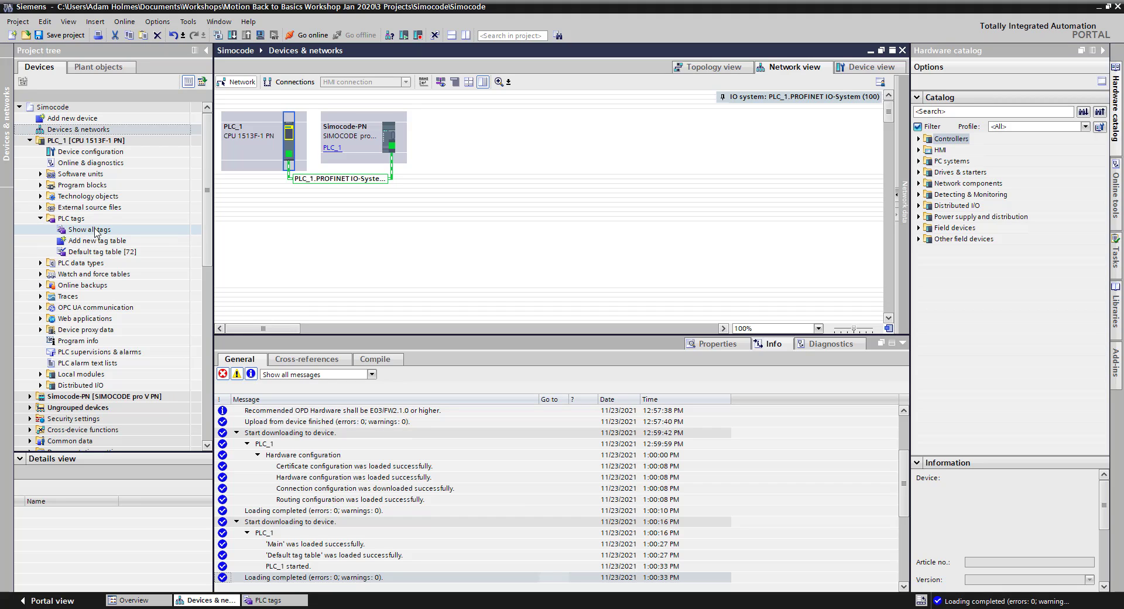
Copy the Simocode_Control watch table from the Simocode_Demo library's master copies into PLC_1's Watch and force tables folder.
click(41, 218)
click(40, 240)
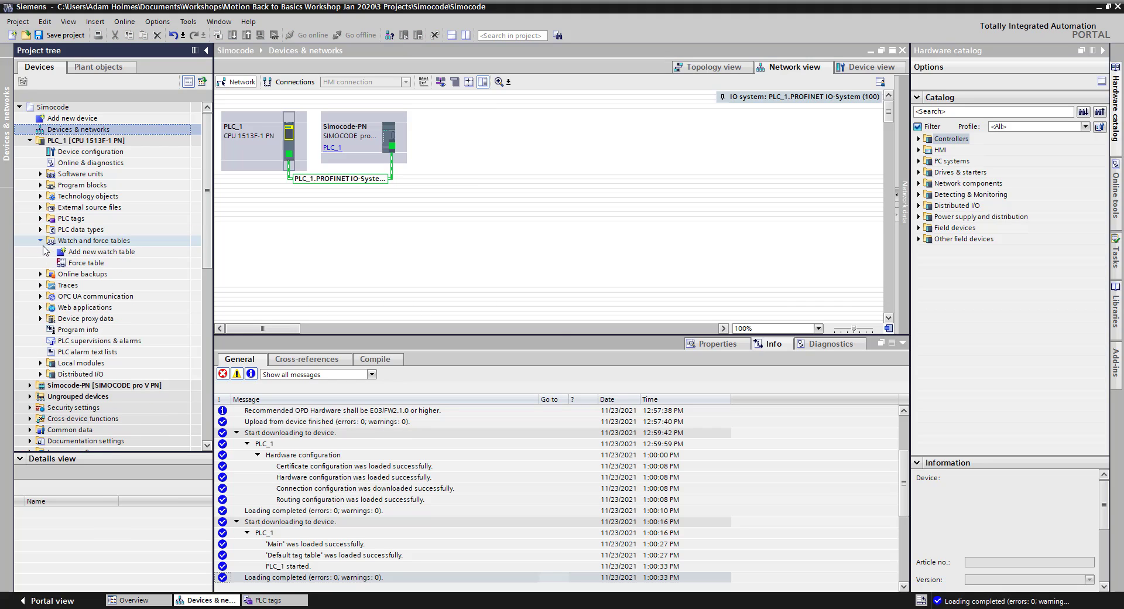
click(1118, 304)
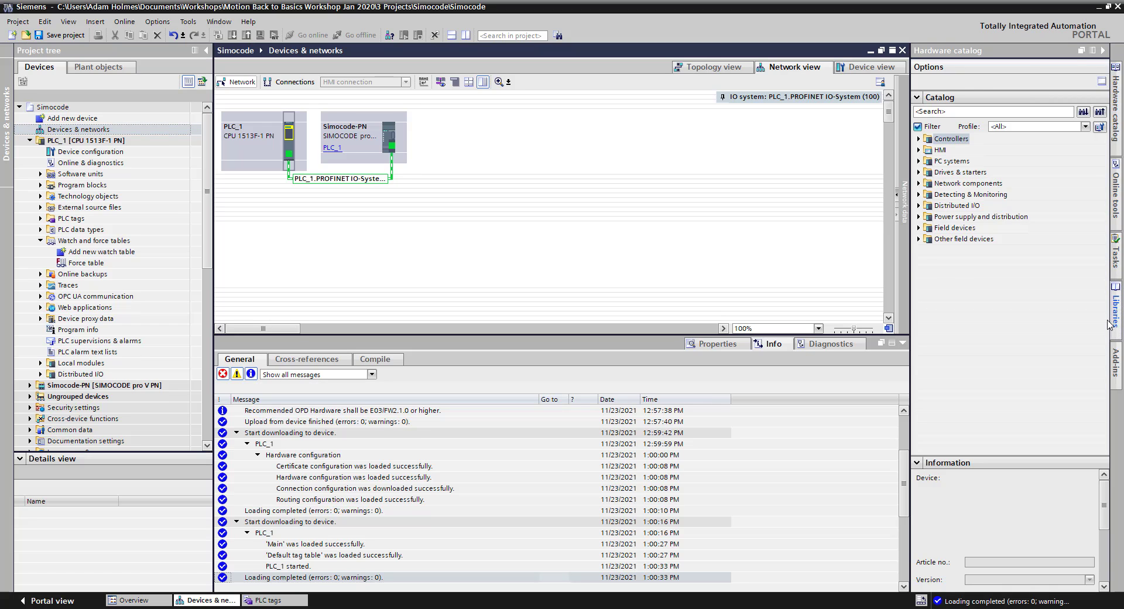
click(916, 293)
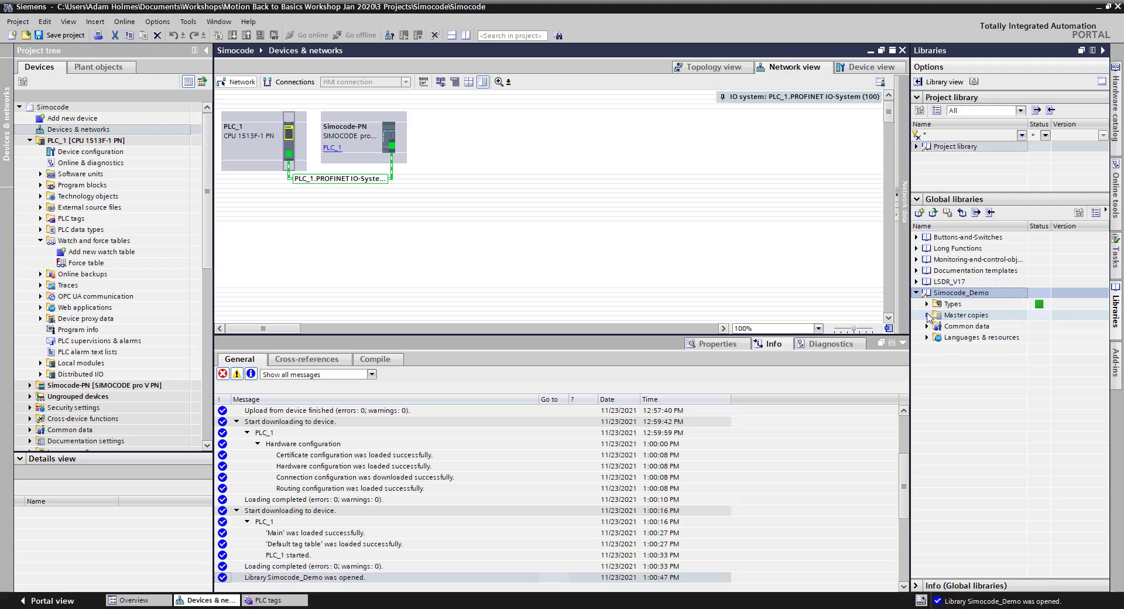
click(927, 315)
click(1049, 349)
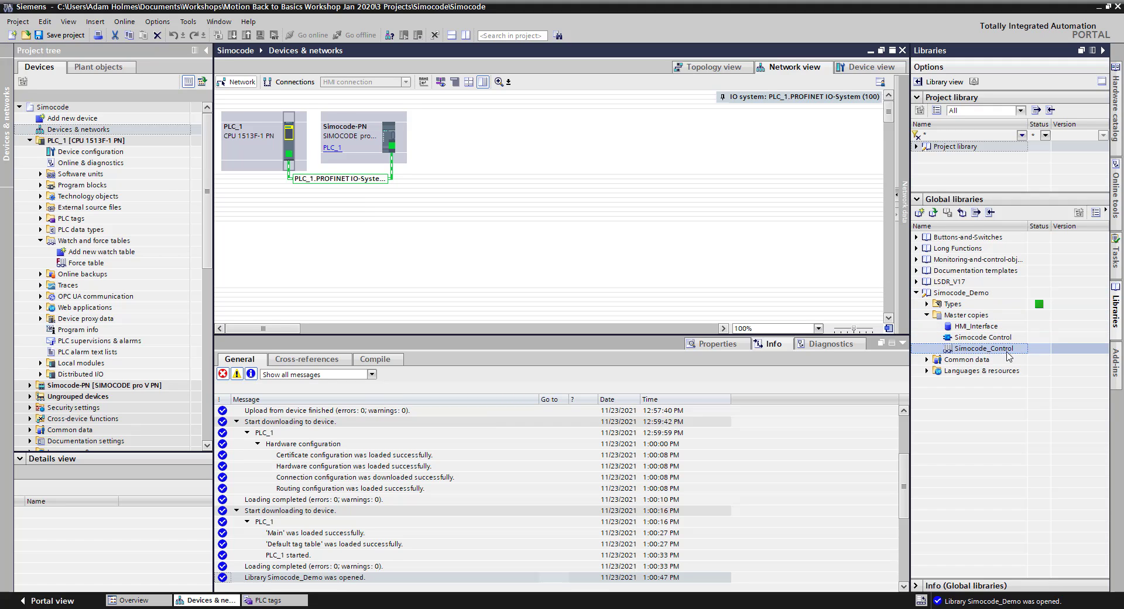
drag(951, 347, 79, 245)
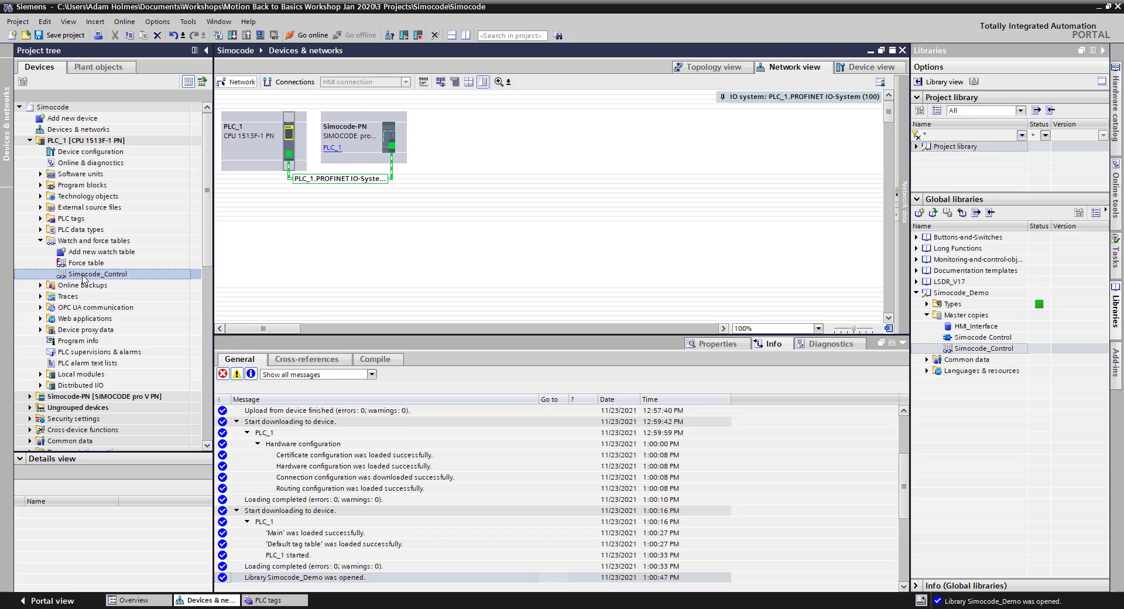
Open the Simocode_Control watch table, monitor all its values online and check Status-OFF and Status-RemoteMode.
double_click(84, 275)
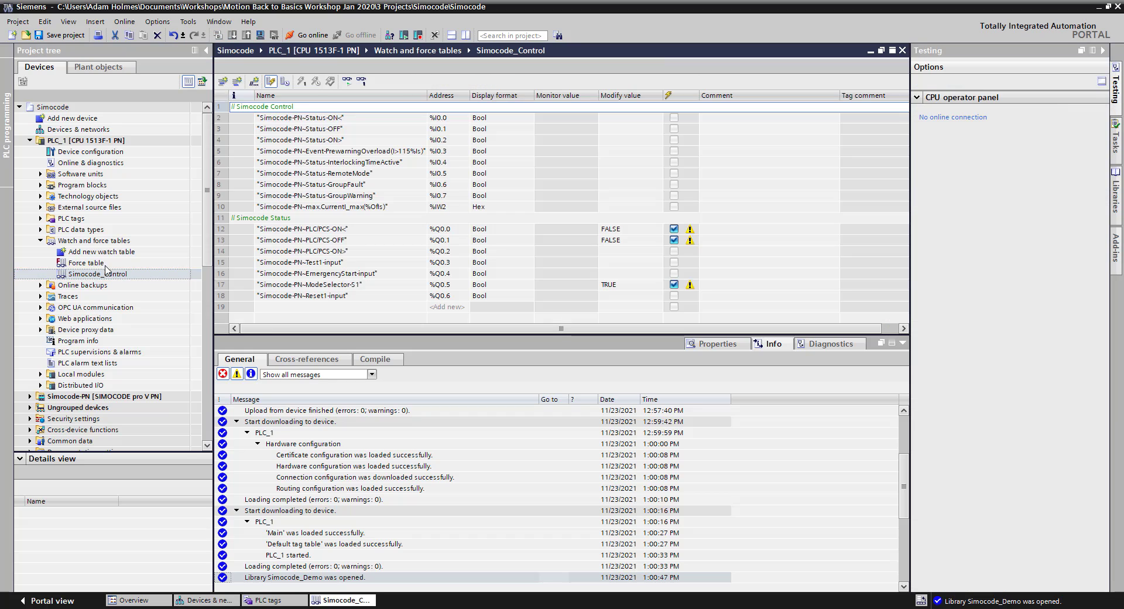
click(353, 81)
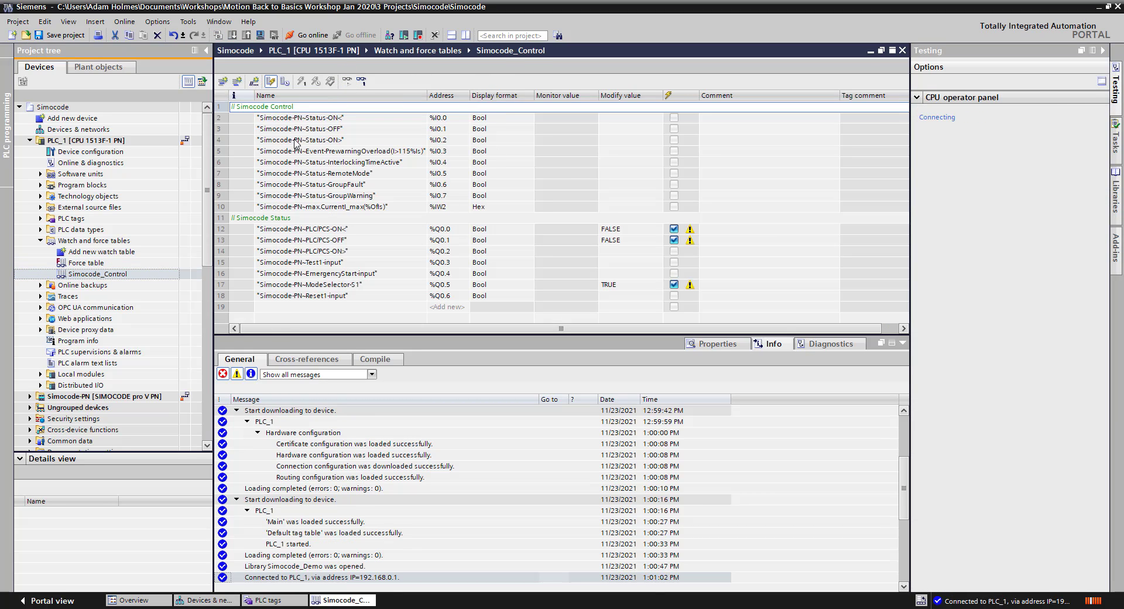
click(904, 345)
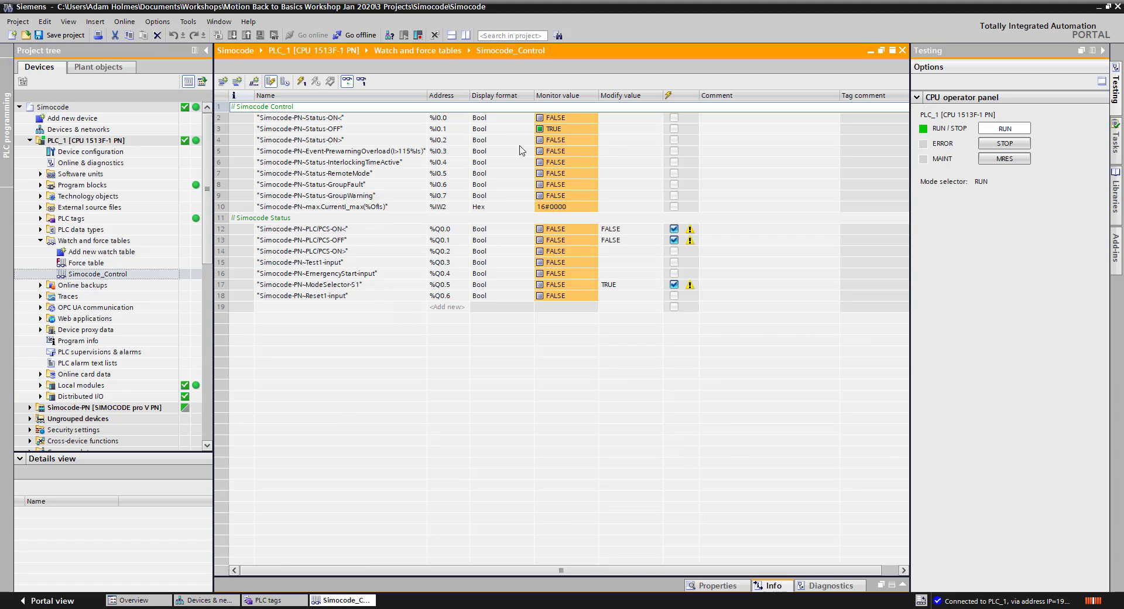
click(333, 129)
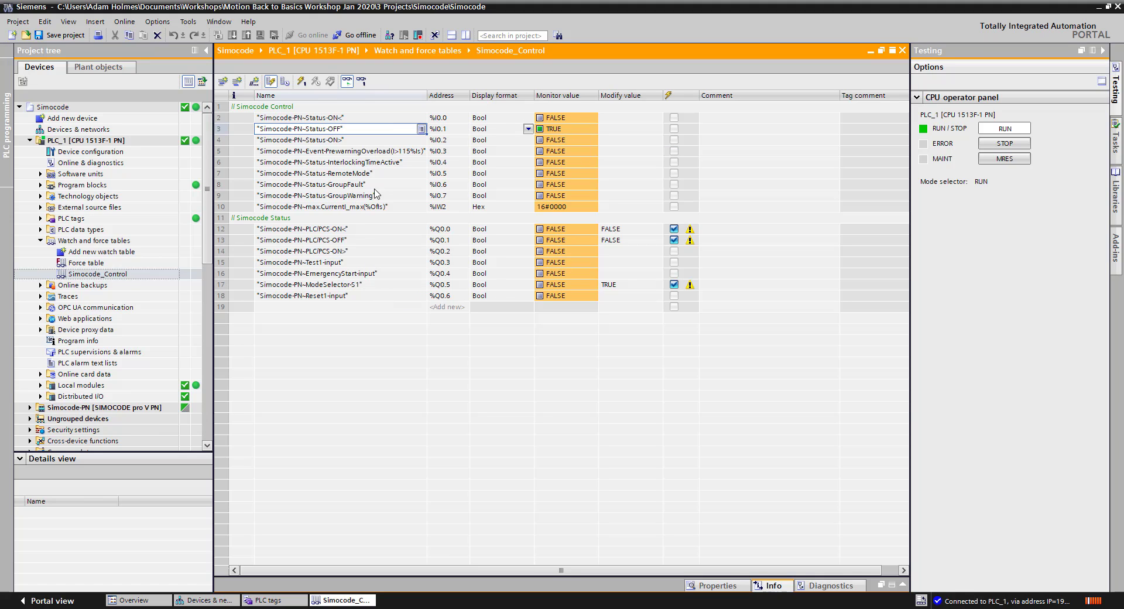
click(352, 174)
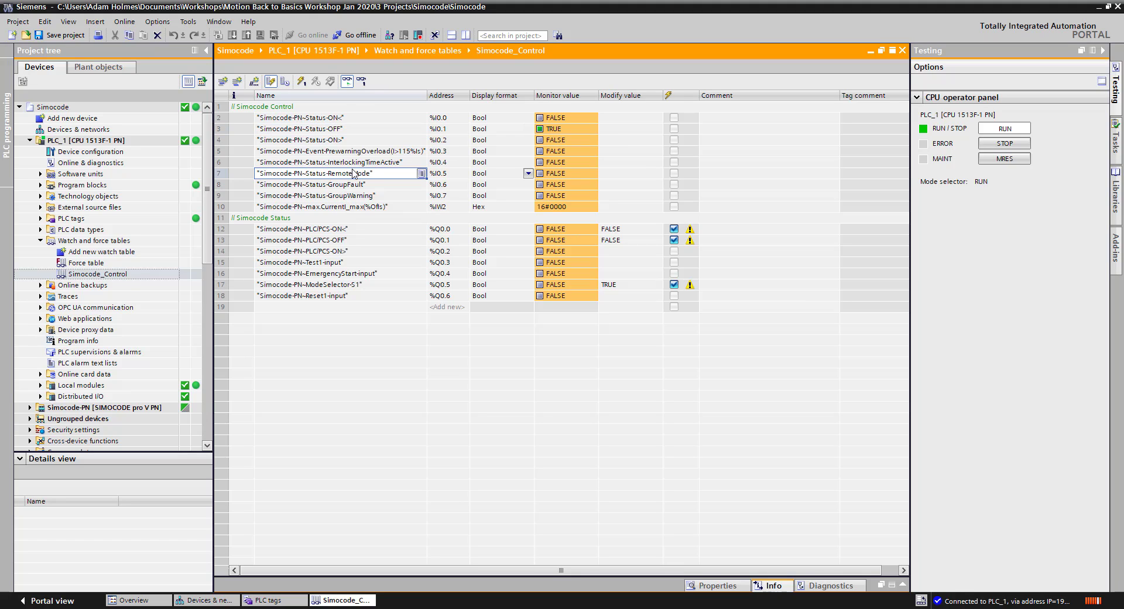
click(566, 175)
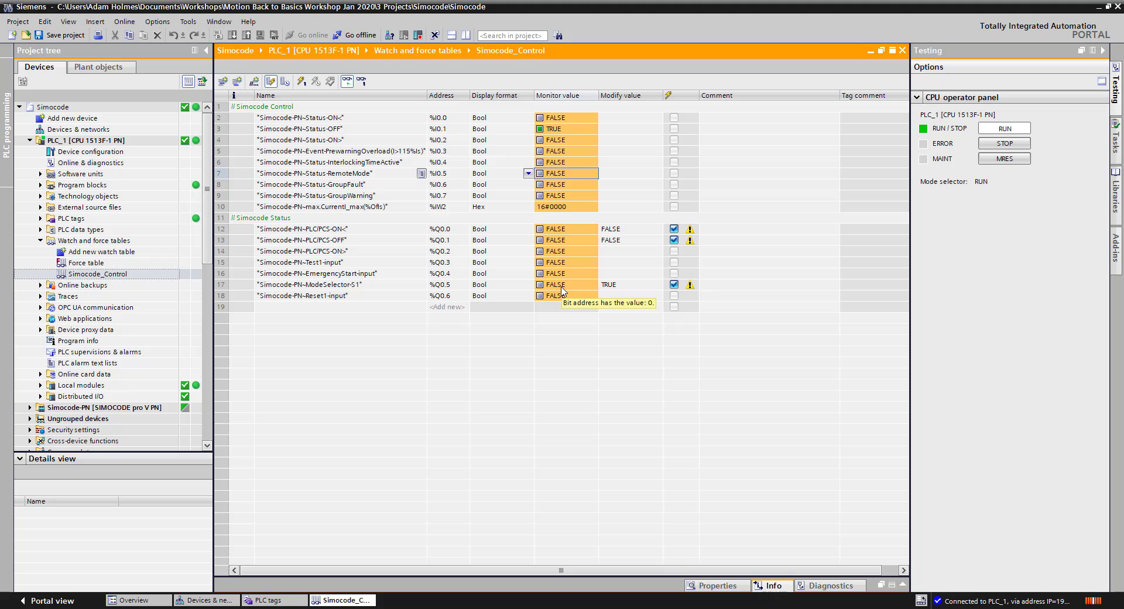
Modify ModeSelector-S1 to TRUE in the watch table, modify PLC/PCS-ON< to 1 and select the PLC/PCS-OFF value.
click(565, 287)
key(shift+F9)
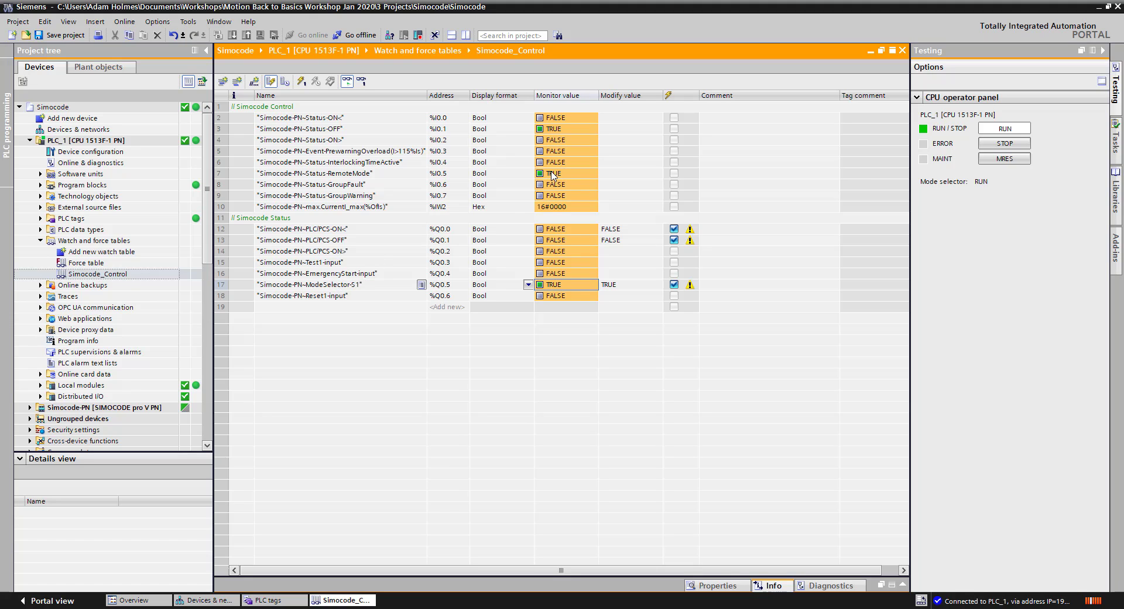
click(556, 229)
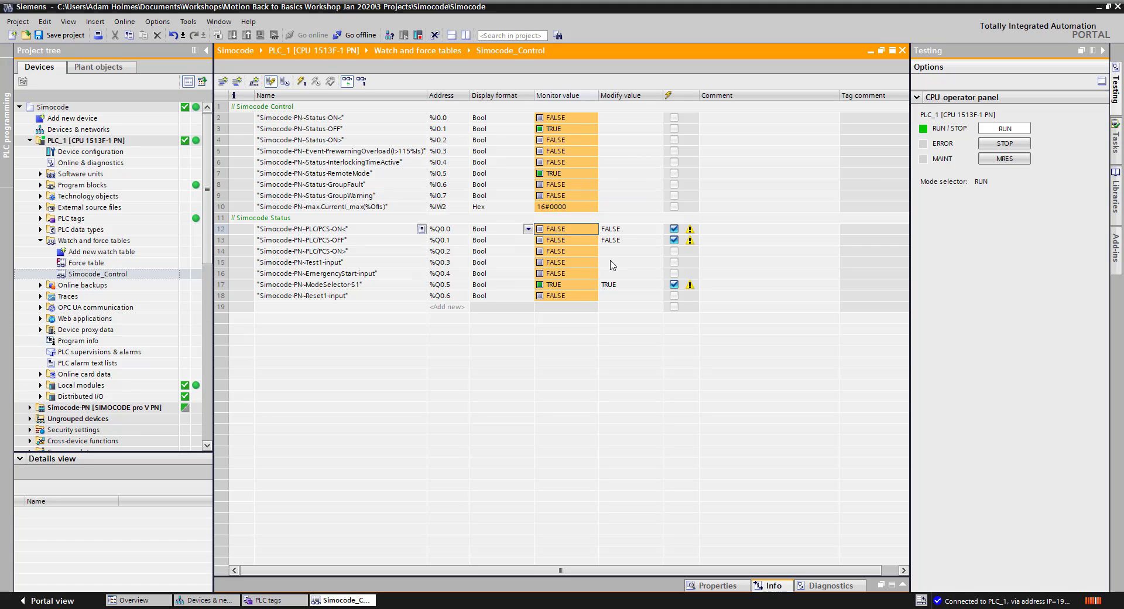
key(ctrl+F2)
click(543, 240)
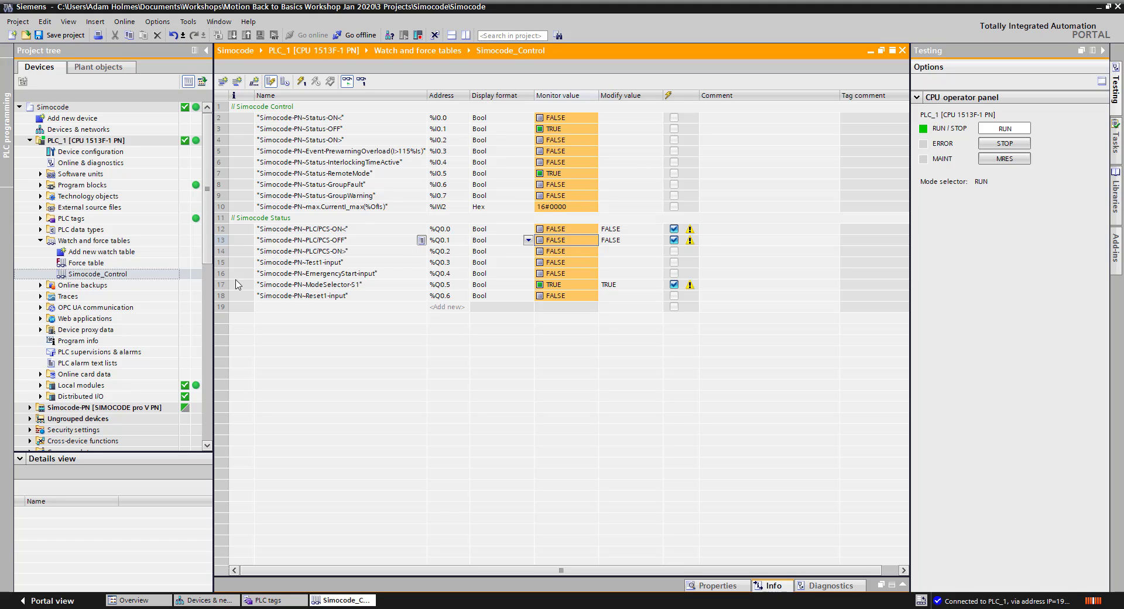
Open the Main [OB1] block from PLC_1's program blocks.
click(40, 240)
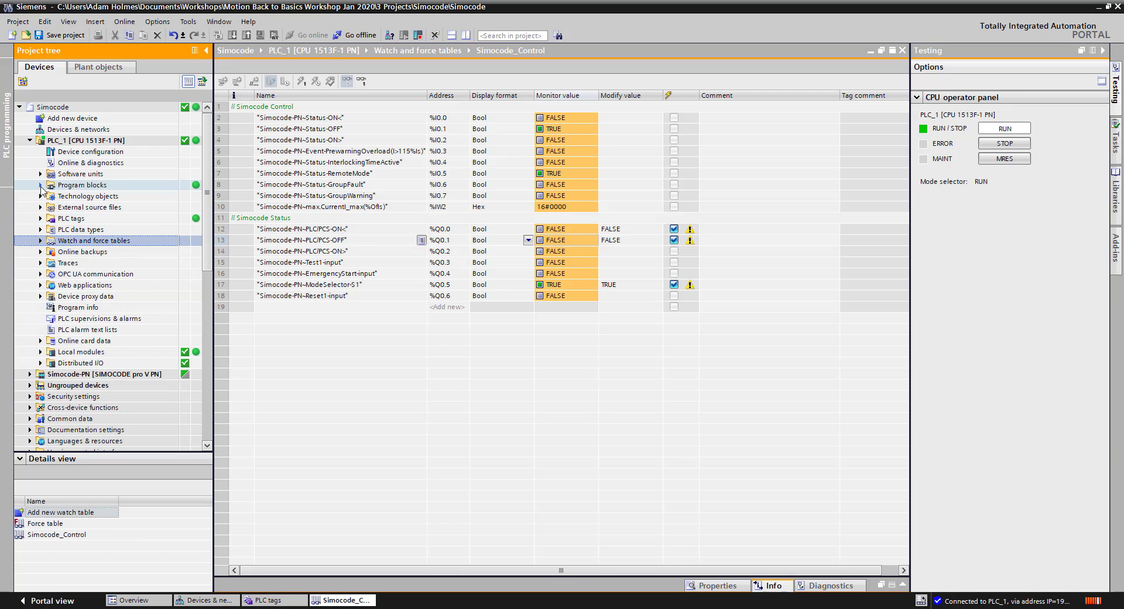
click(41, 185)
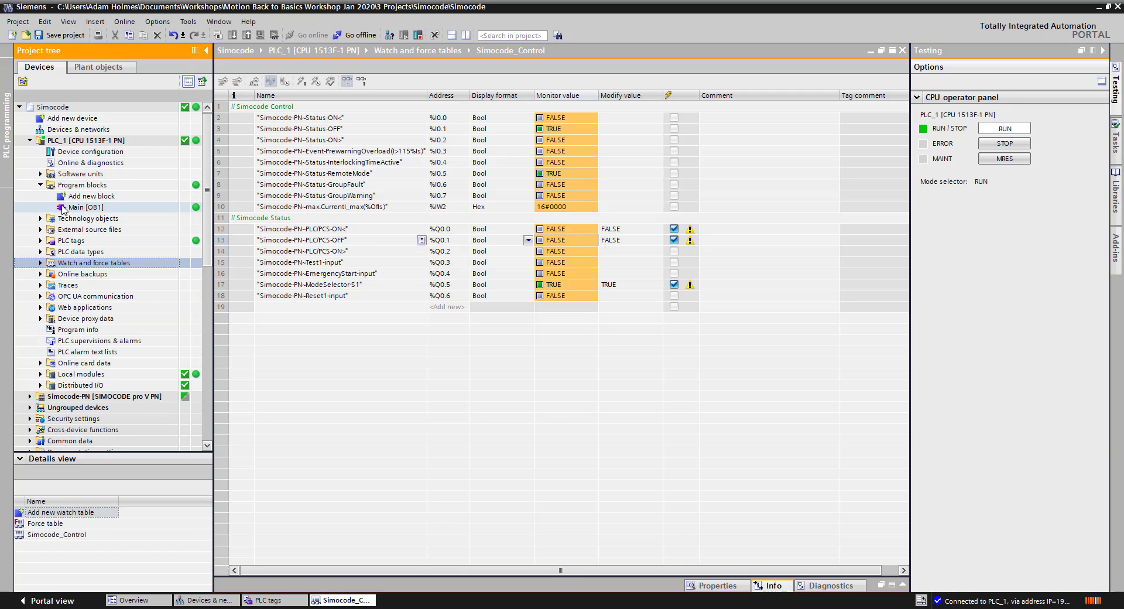
click(63, 207)
double_click(63, 209)
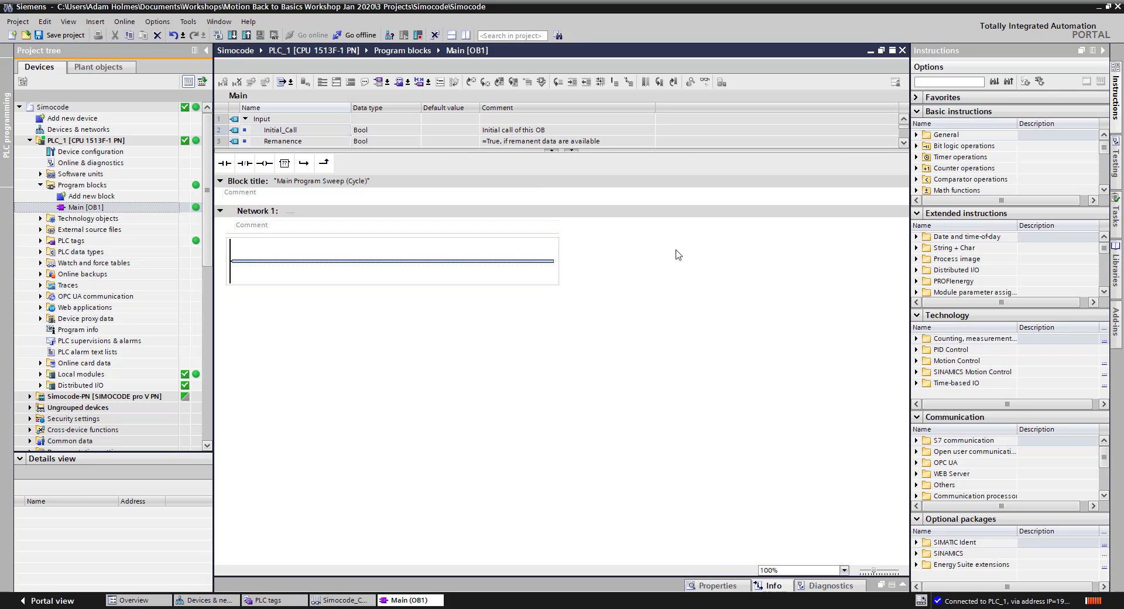
Call the library's Simocode Control block in Network 1 with instance data block Simocode Control_DB, and title the network "Simocode Control Block".
click(1117, 279)
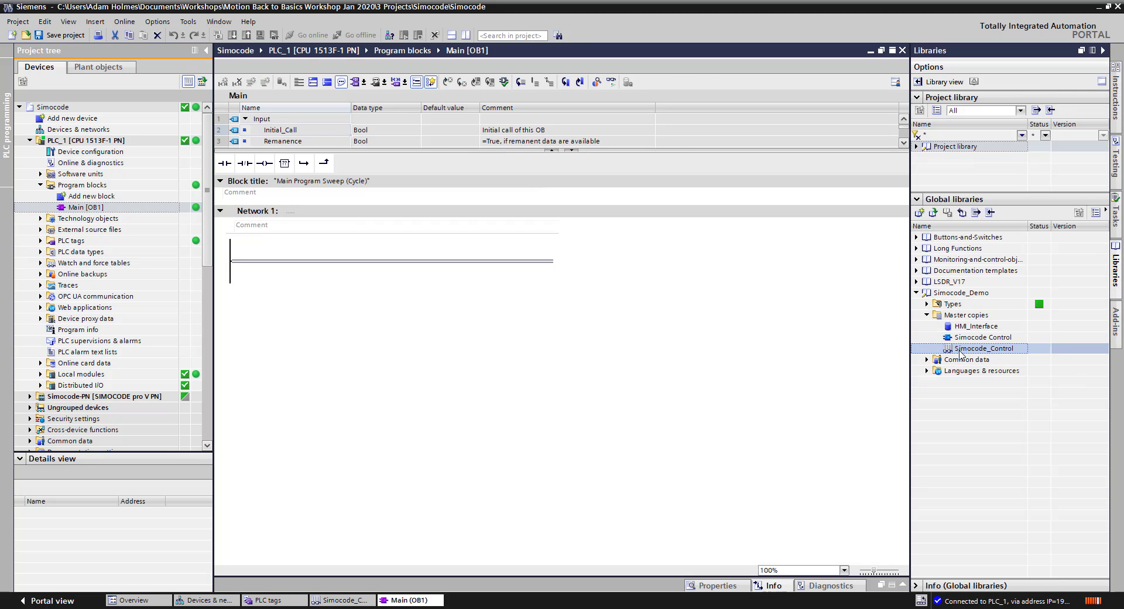
click(983, 338)
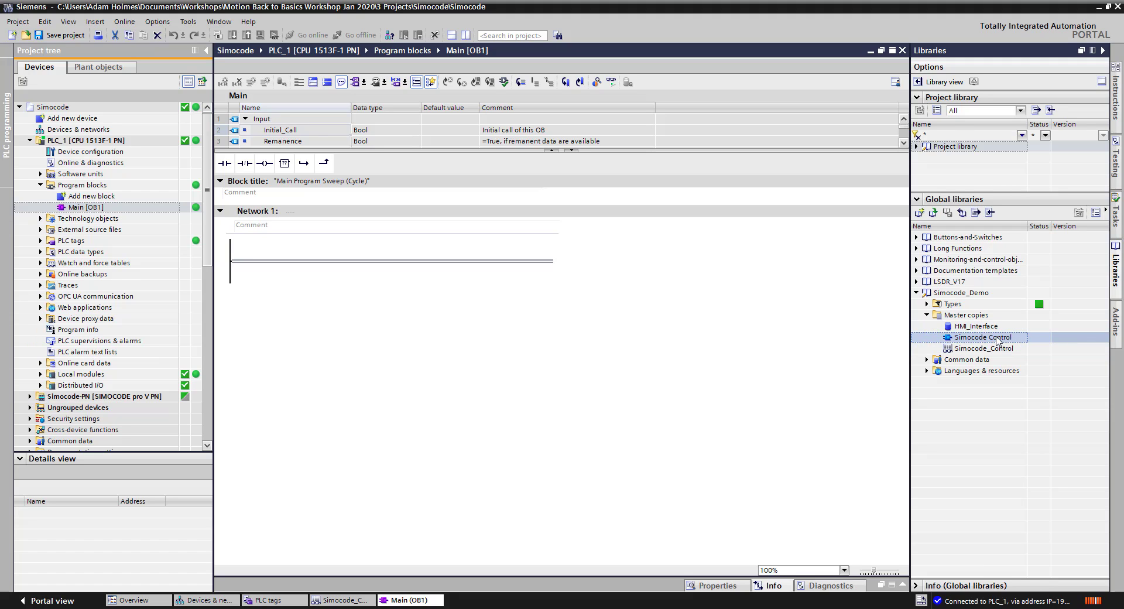
drag(997, 341, 392, 266)
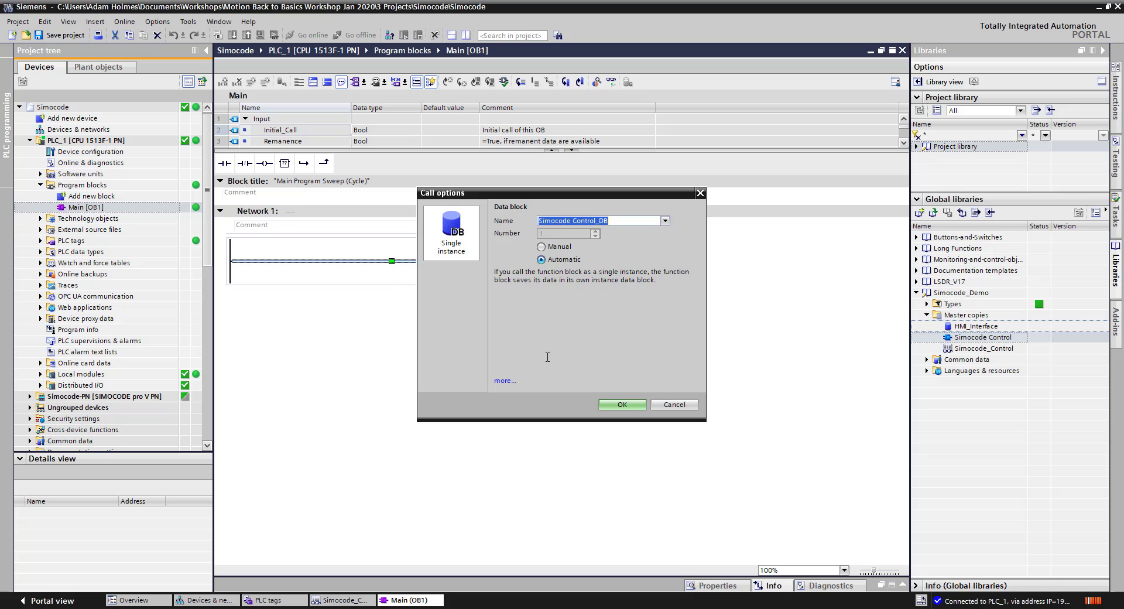
click(615, 404)
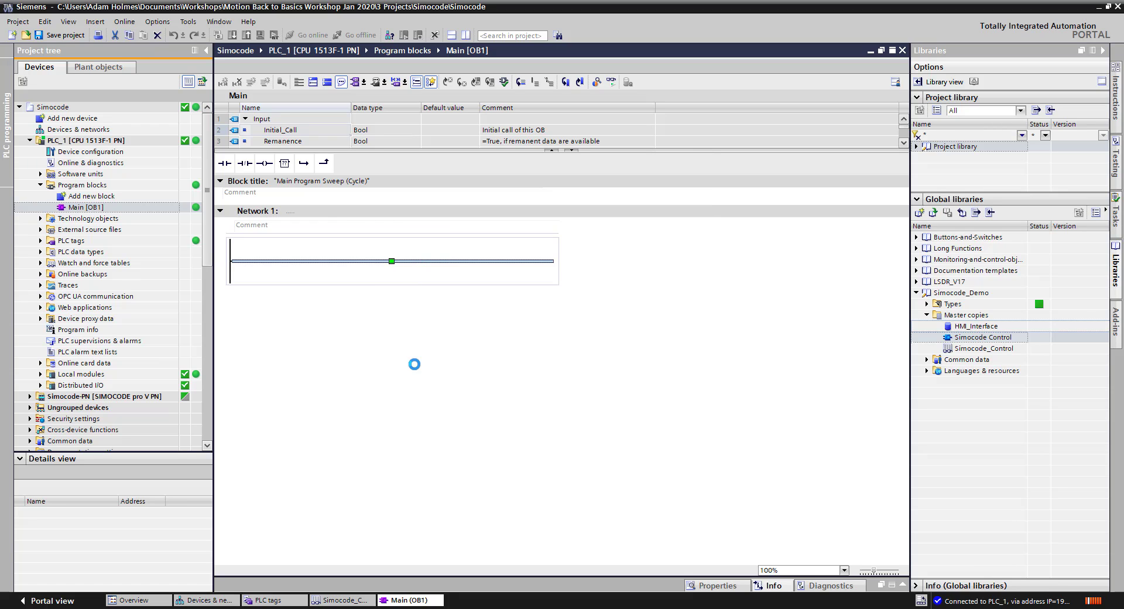
click(344, 214)
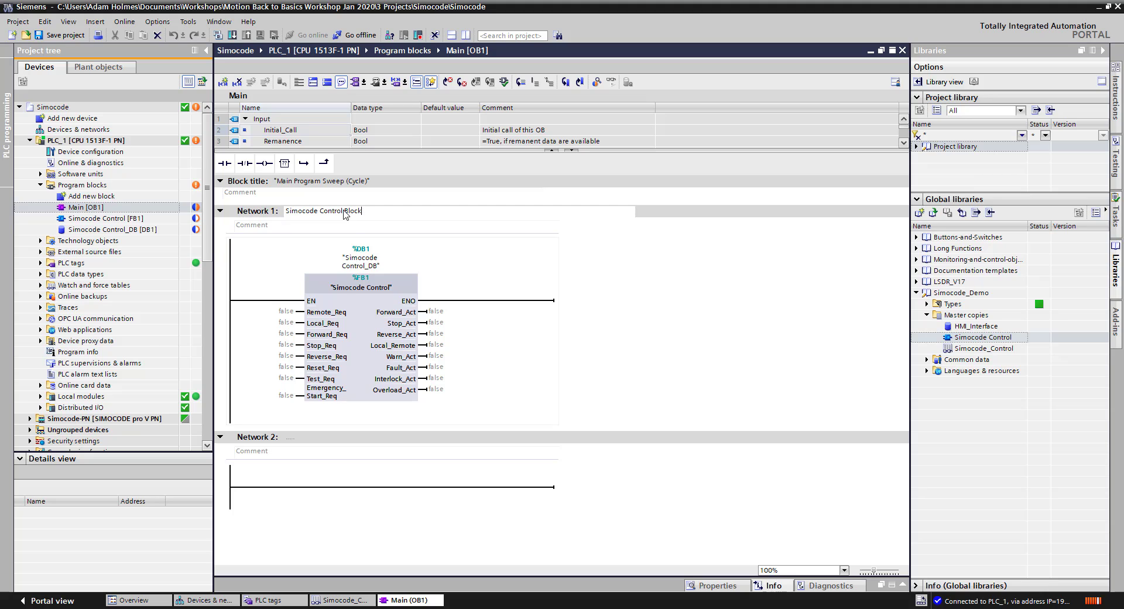
click(585, 325)
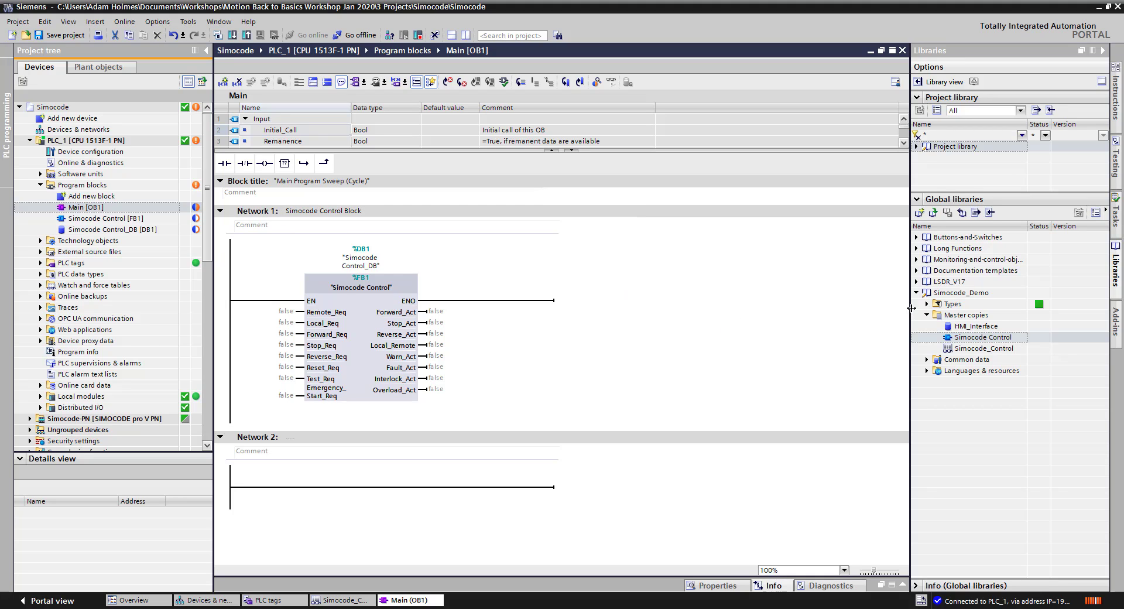
Copy the library's HMI_Interface data block into PLC_1's program blocks and assign its tags Remote_Req through Emergency_Start_Req to the matching Simocode Control inputs.
drag(976, 327, 91, 193)
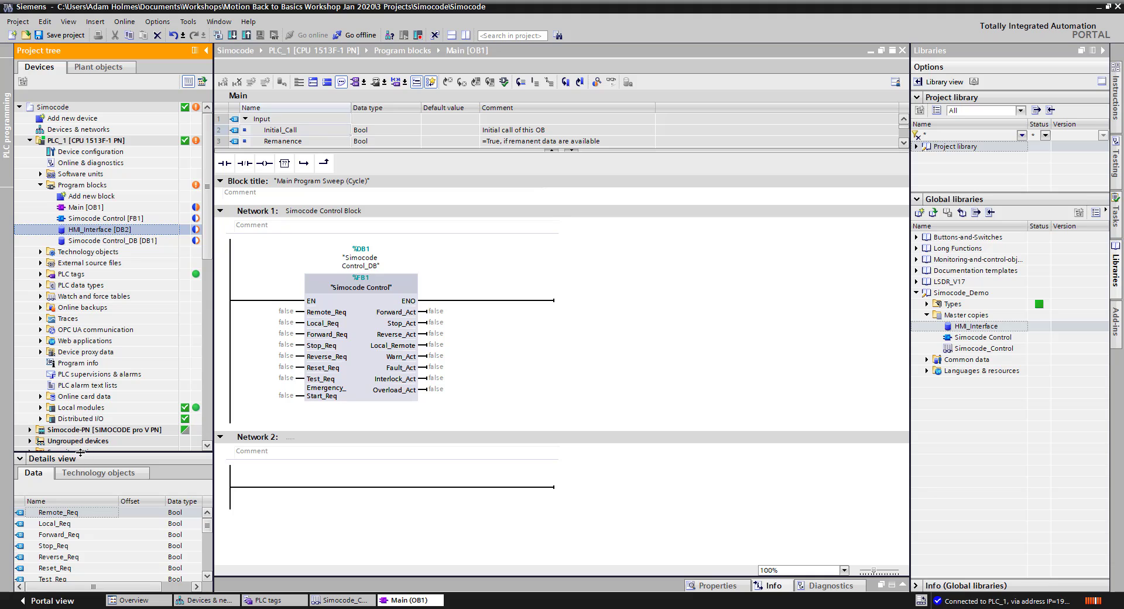
drag(81, 452, 176, 291)
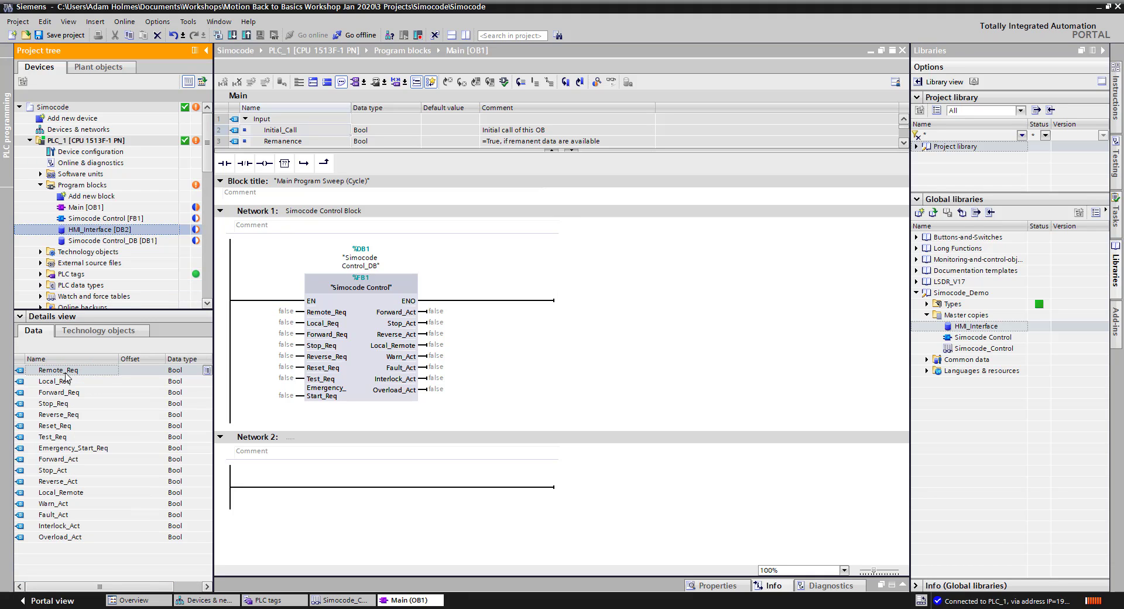
drag(66, 377, 280, 338)
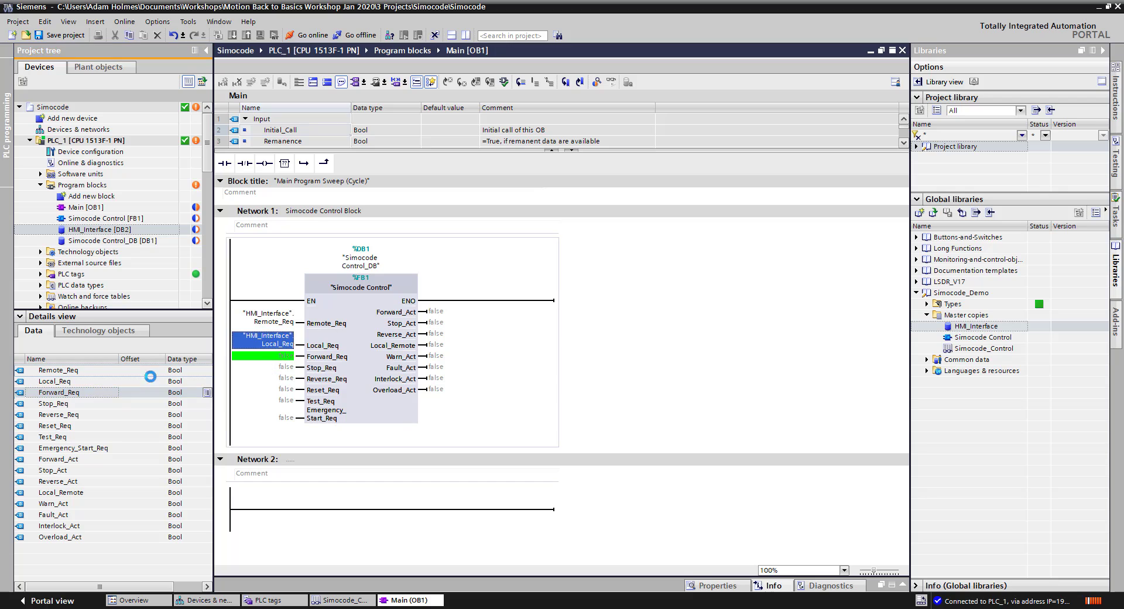
drag(62, 405, 280, 410)
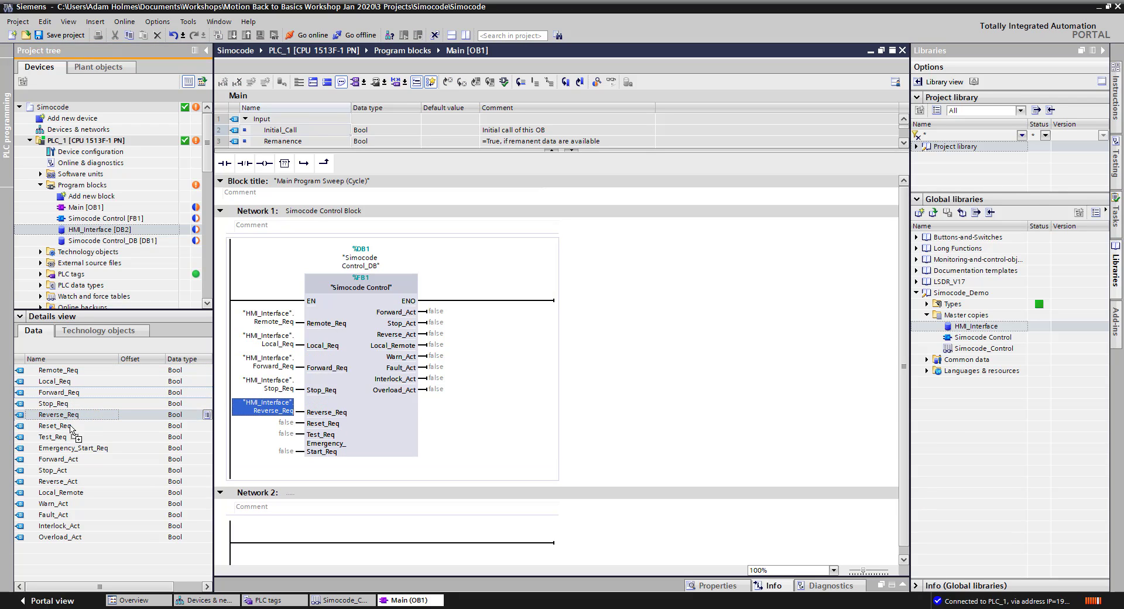
drag(71, 430, 272, 446)
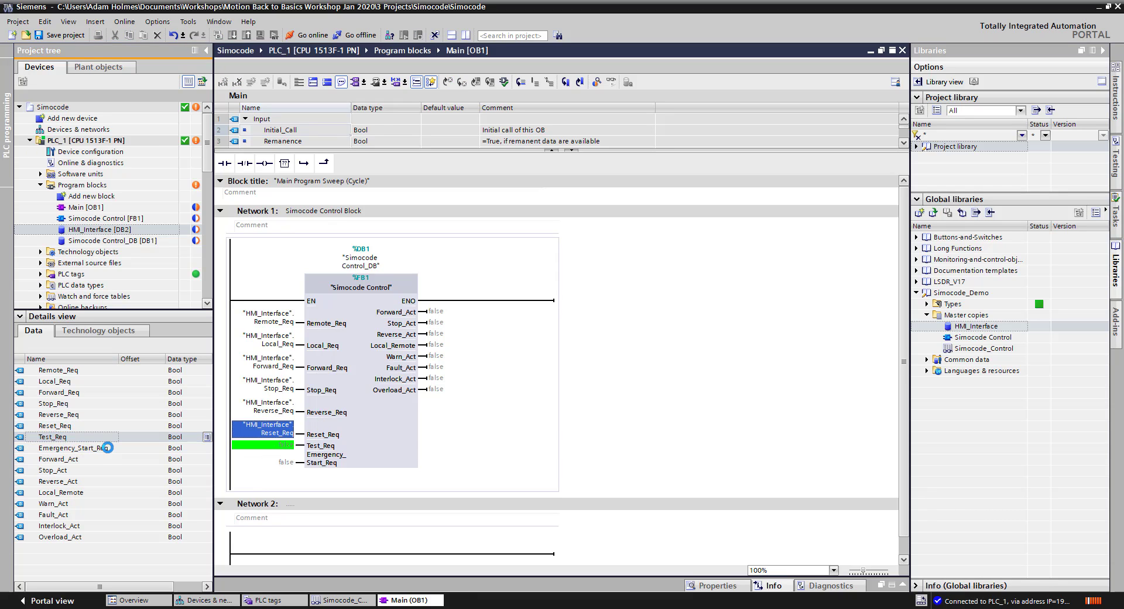
drag(107, 447, 275, 484)
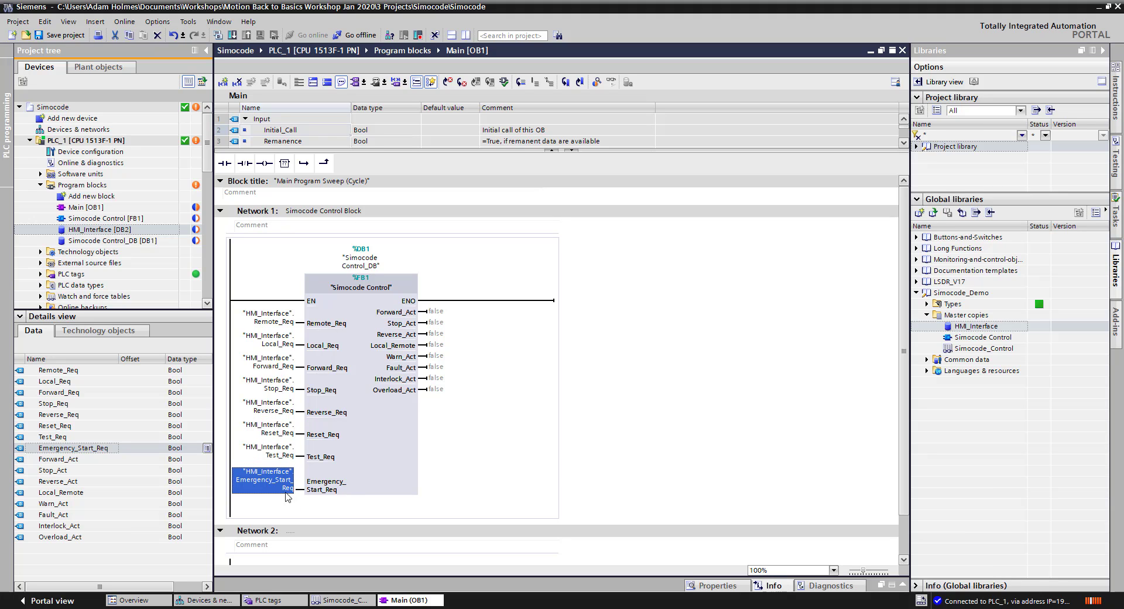
Assign the HMI_Interface tags Forward_Act, Stop_Act, Reverse_Act and Local_Remote to the matching Simocode Control outputs in Network 1.
click(94, 459)
drag(68, 462, 462, 319)
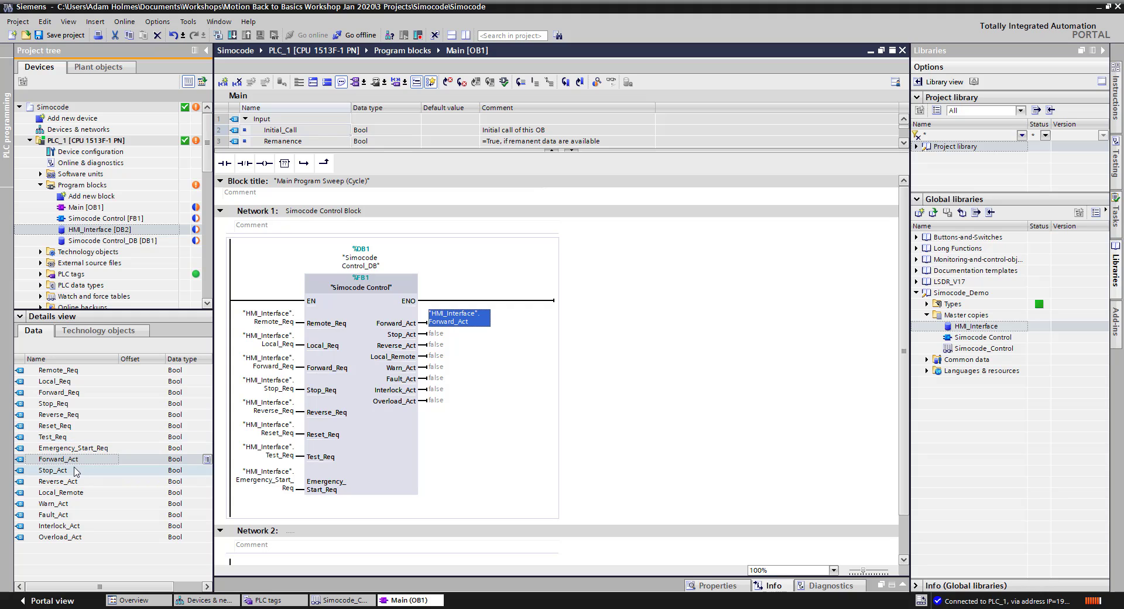
drag(76, 475, 434, 342)
click(58, 481)
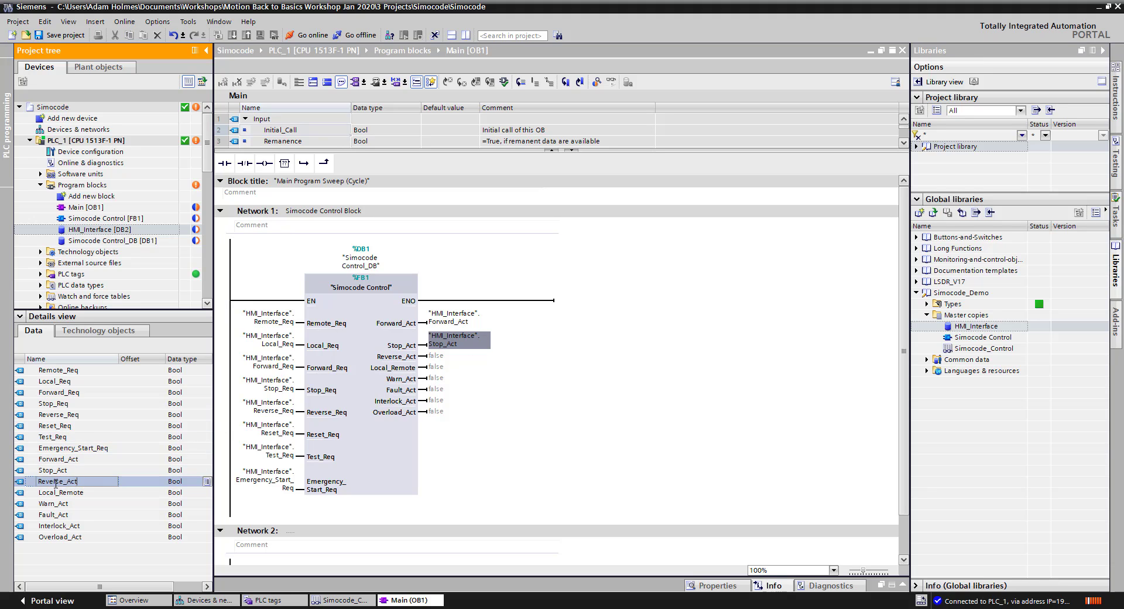
drag(45, 485, 426, 367)
drag(77, 496, 431, 404)
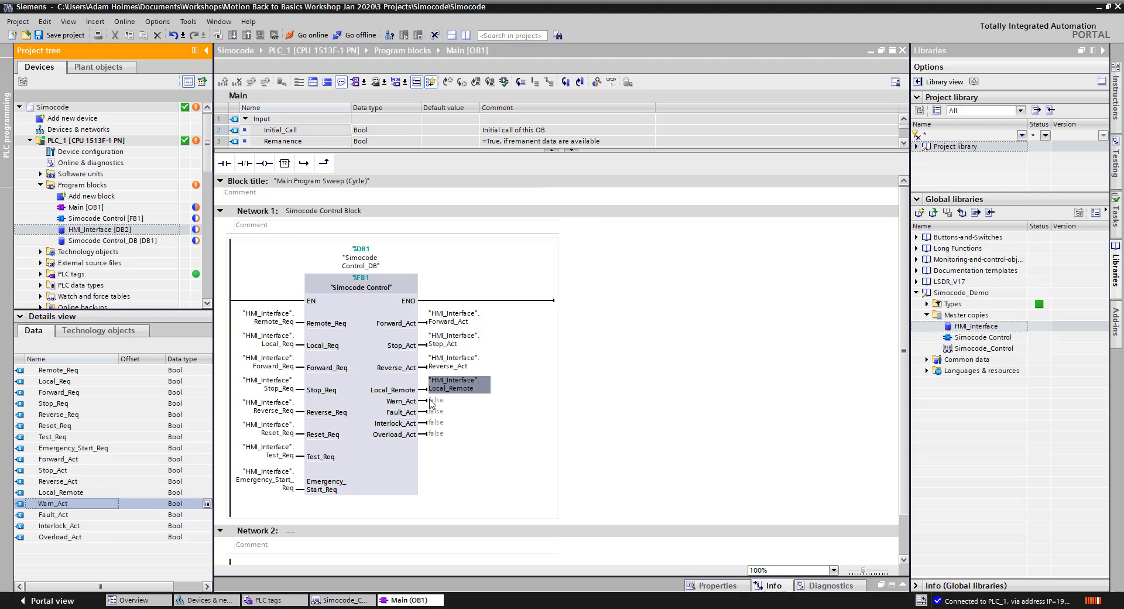
Assign the HMI_Interface tags Warn_Act, Fault_Act, Interlock_Act and Overload_Act to the matching Simocode Control outputs.
click(49, 512)
click(42, 506)
drag(43, 507, 462, 410)
drag(65, 516, 157, 498)
drag(429, 424, 431, 425)
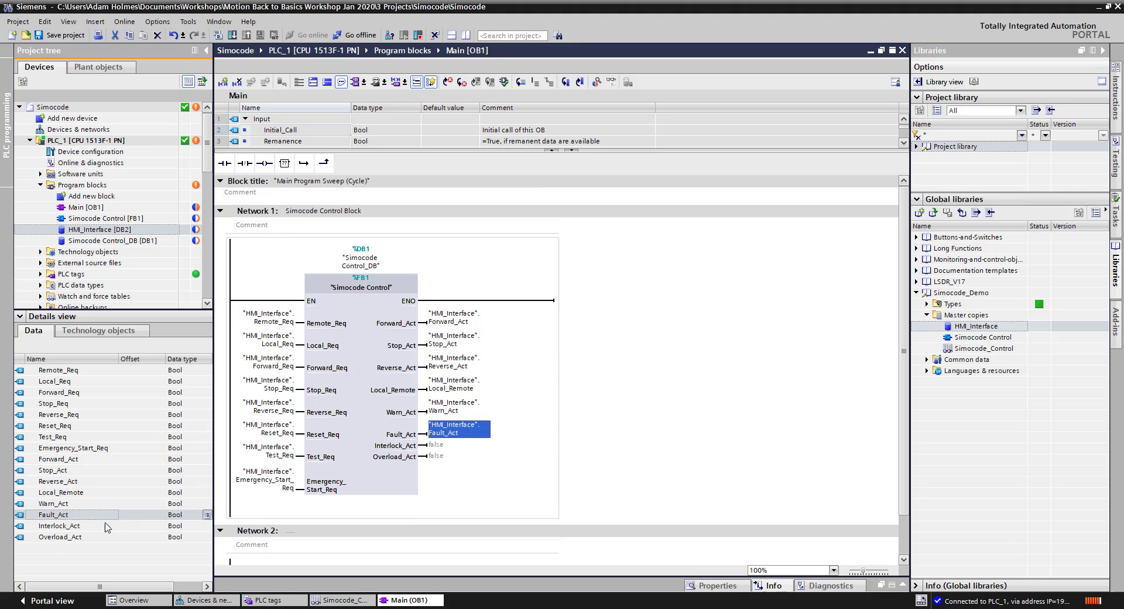
drag(64, 526, 278, 505)
drag(432, 459, 436, 447)
click(70, 536)
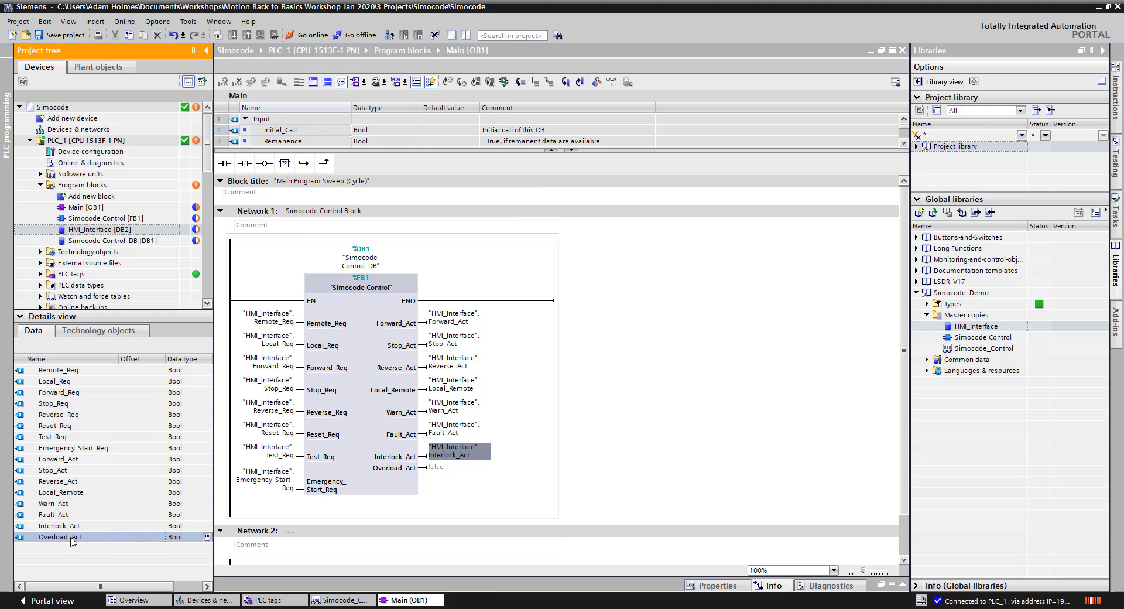
drag(71, 540, 446, 474)
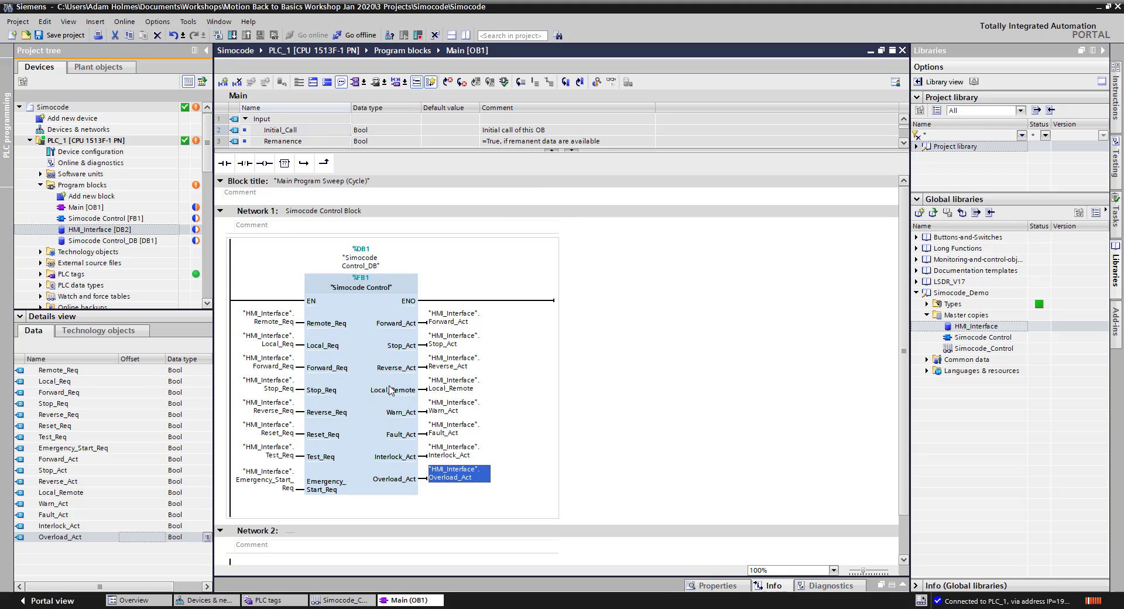
Open the Simocode Control [FB1] block and examine its request networks and the expanded Running/Stopped Status network.
click(365, 395)
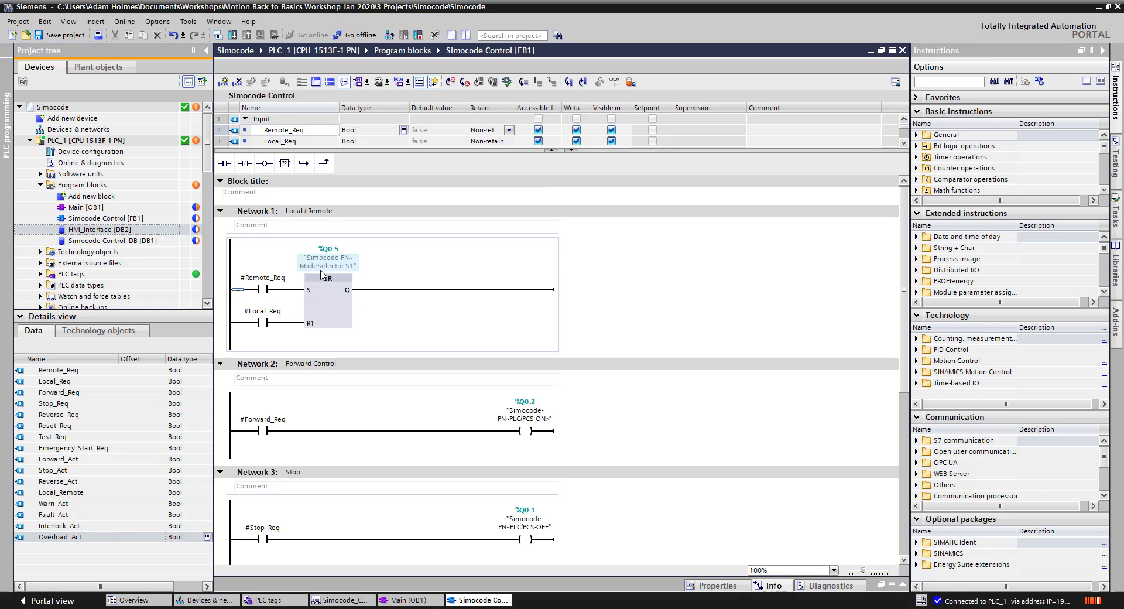
scroll(412, 378, down, 3)
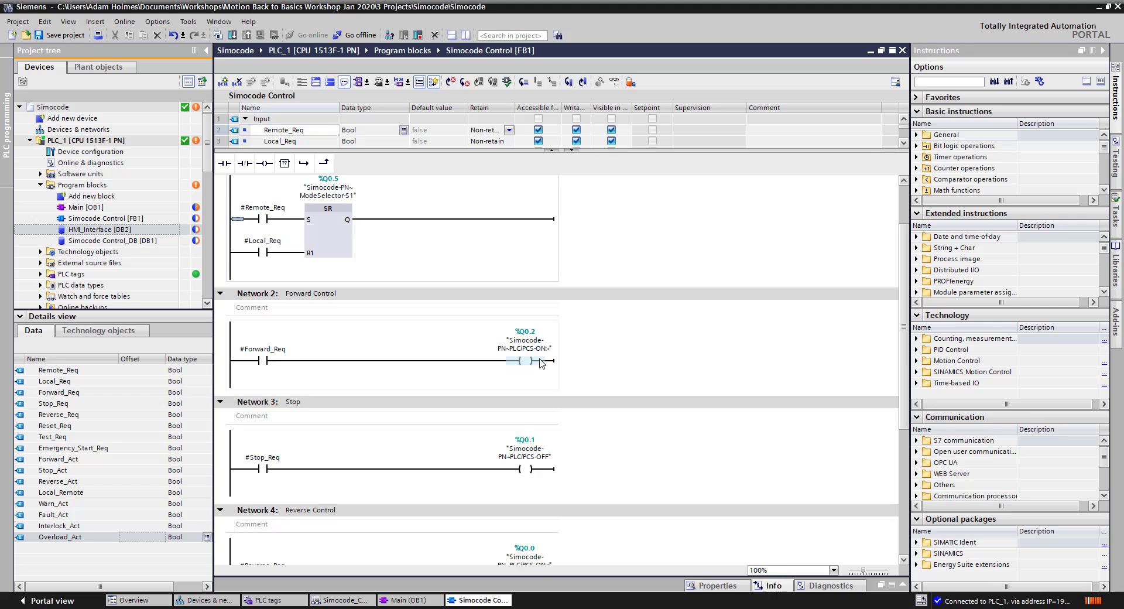
scroll(527, 381, down, 3)
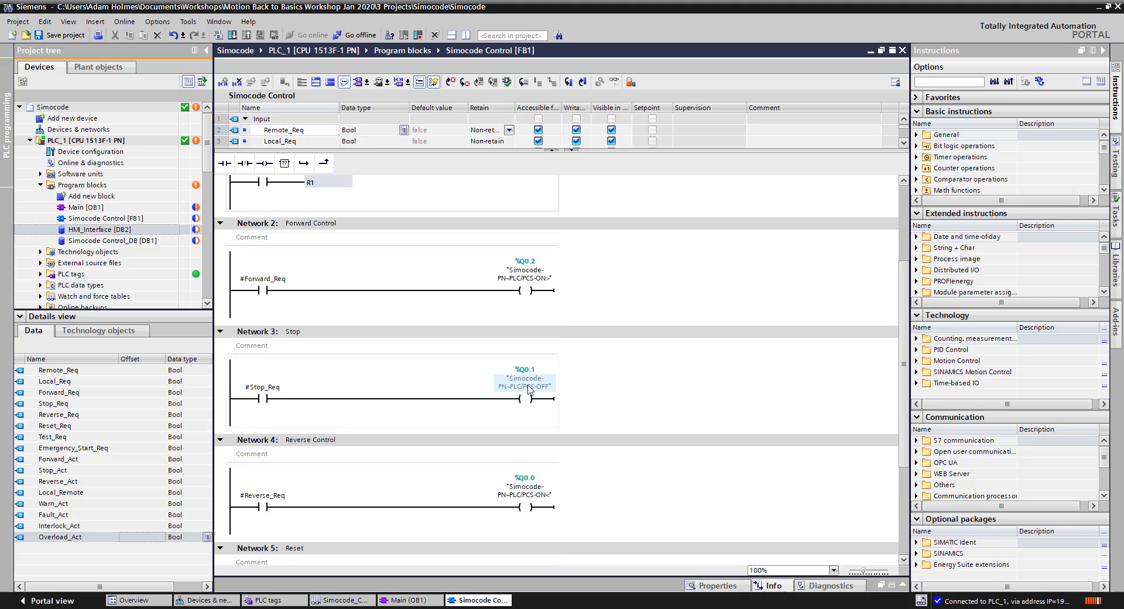
scroll(529, 475, down, 6)
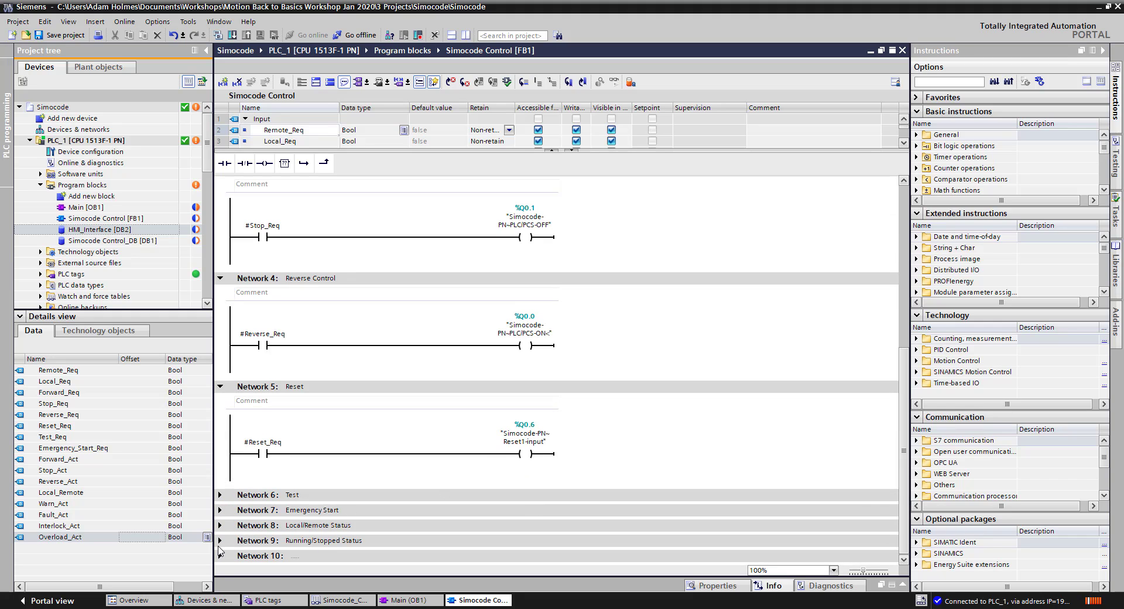
click(229, 546)
click(220, 542)
scroll(300, 515, down, 12)
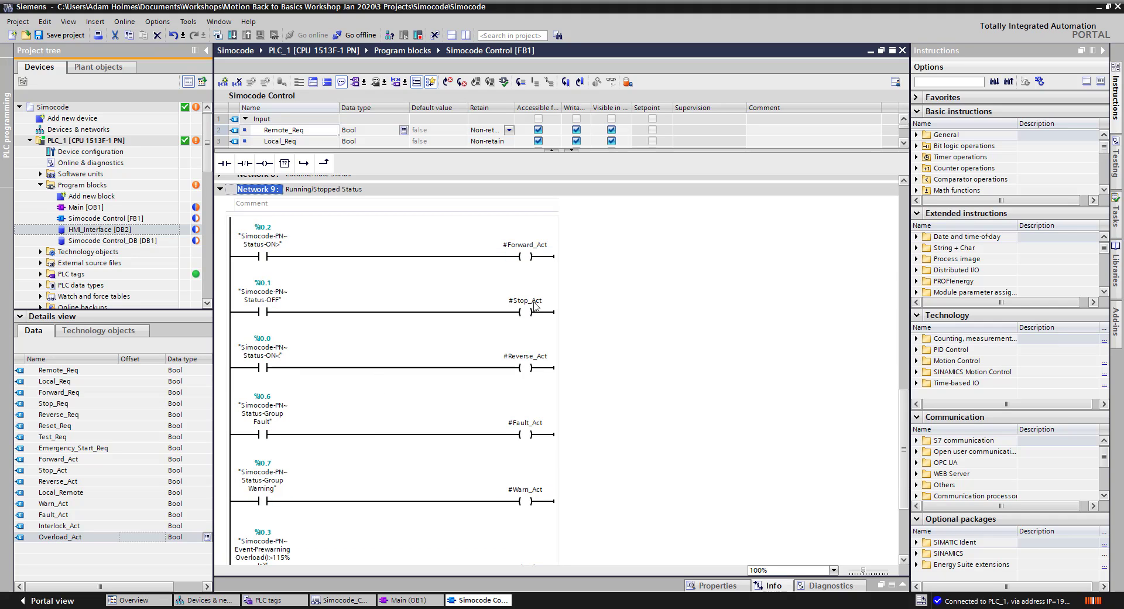
scroll(526, 506, up, 15)
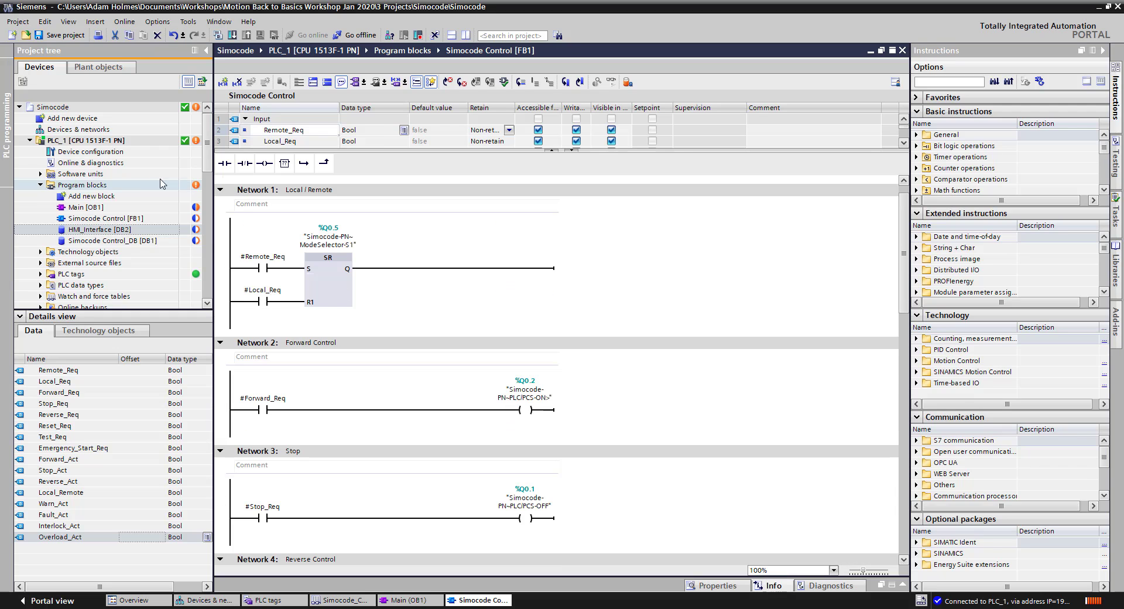
Download the program blocks to PLC_1 as a consistent software download.
click(120, 187)
right_click(120, 185)
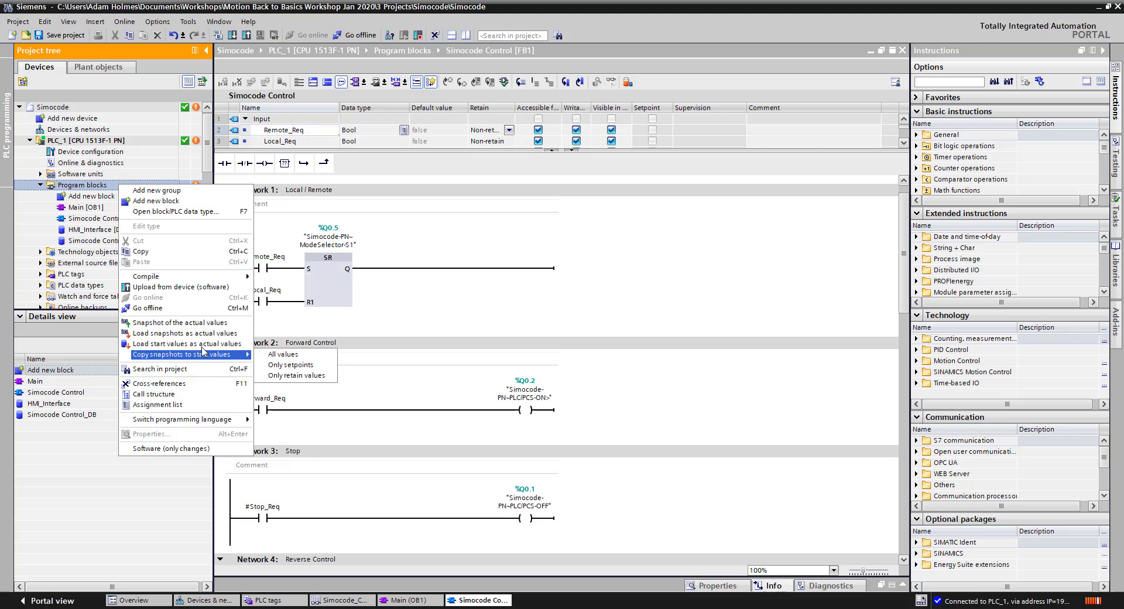
click(85, 207)
click(82, 185)
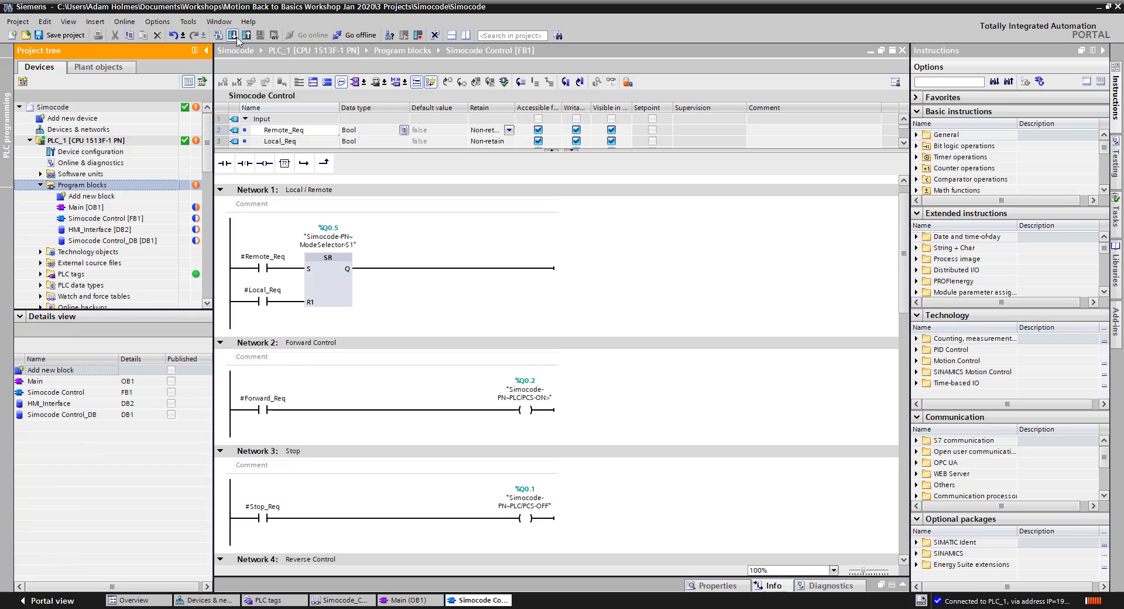
click(236, 36)
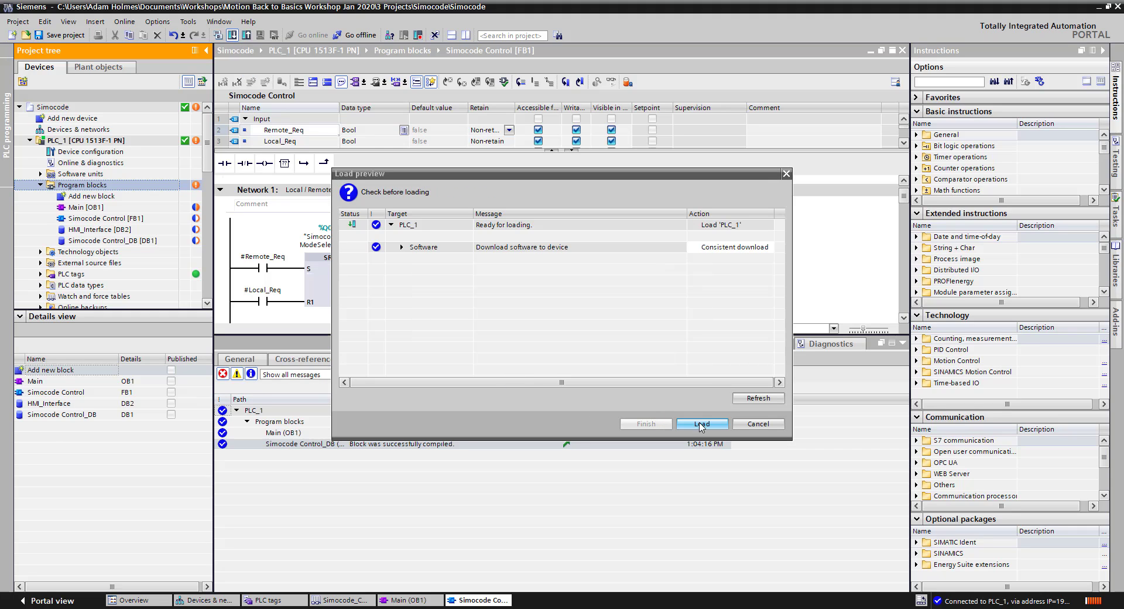
click(696, 425)
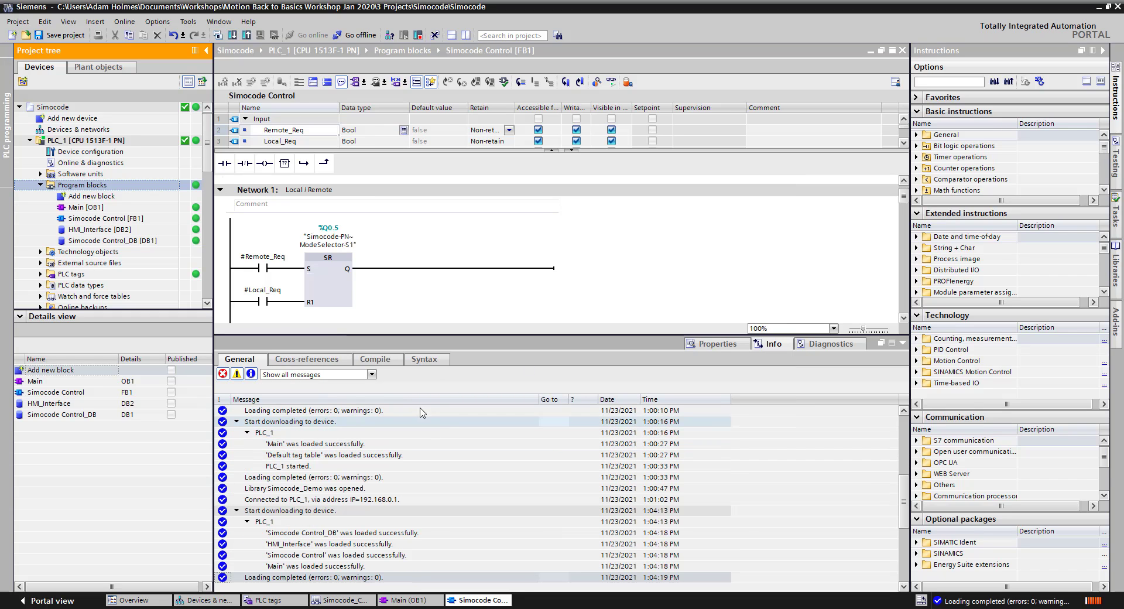
Return to Main [OB1], collapse the download messages and turn on monitoring of the Simocode Control call.
click(405, 600)
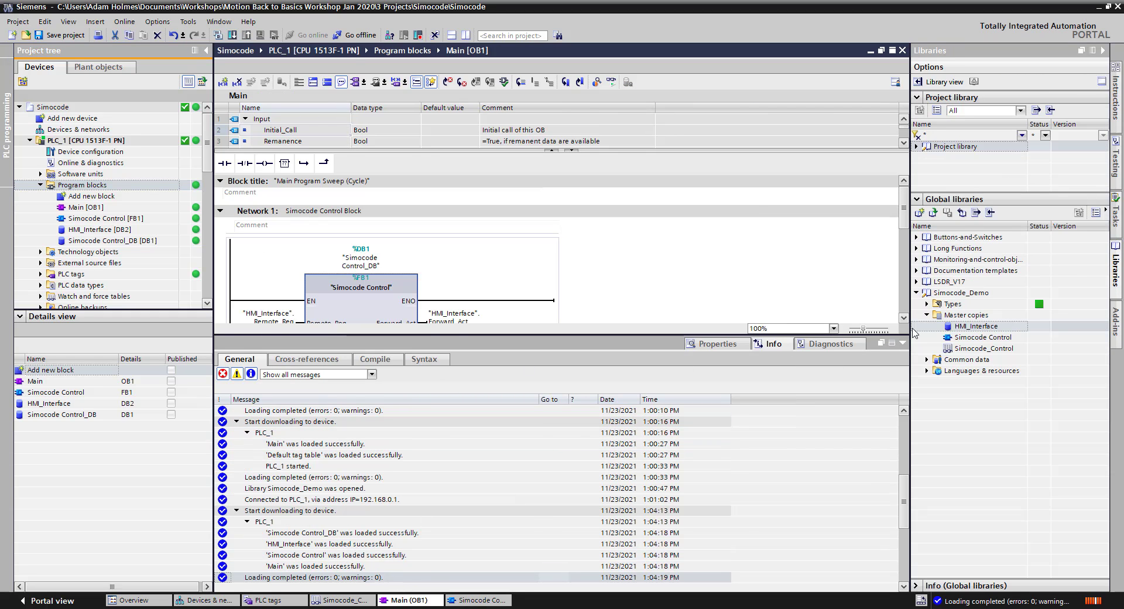
click(903, 345)
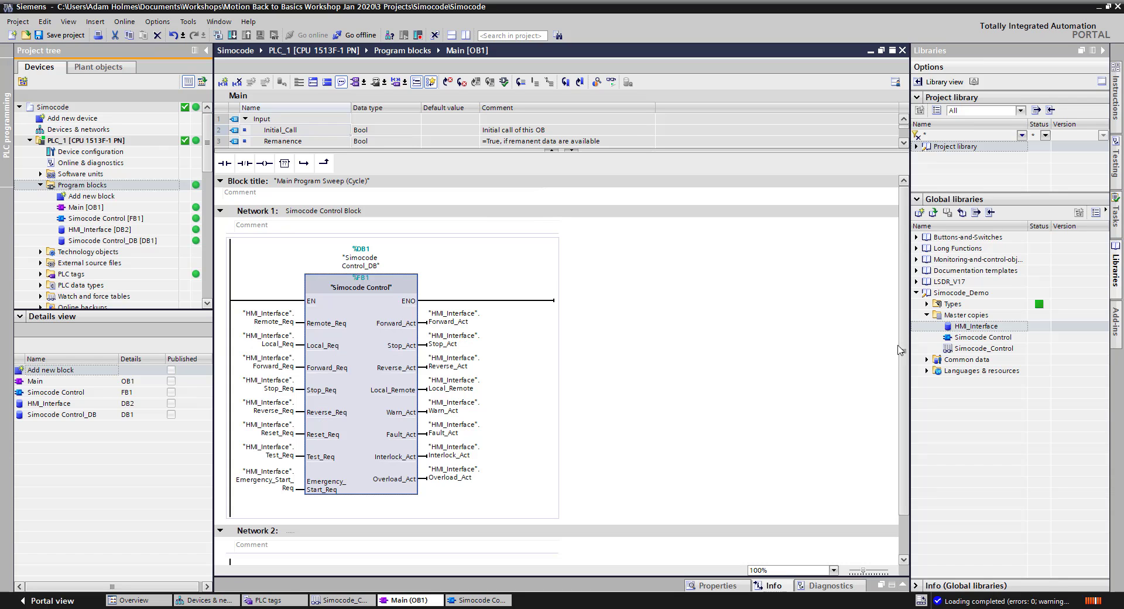
click(612, 84)
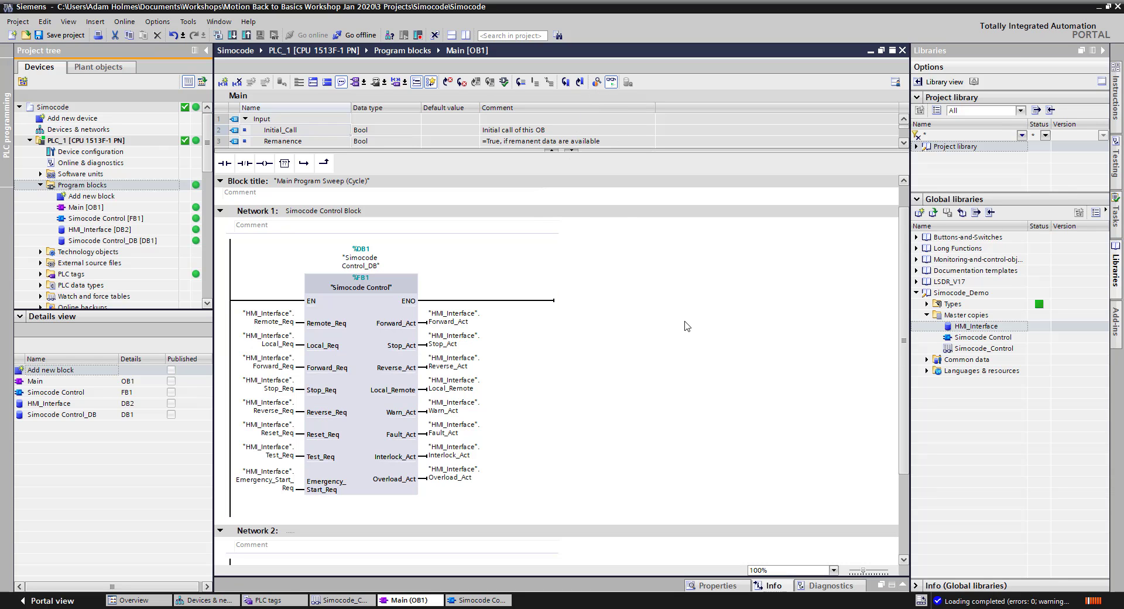
scroll(673, 370, down, 2)
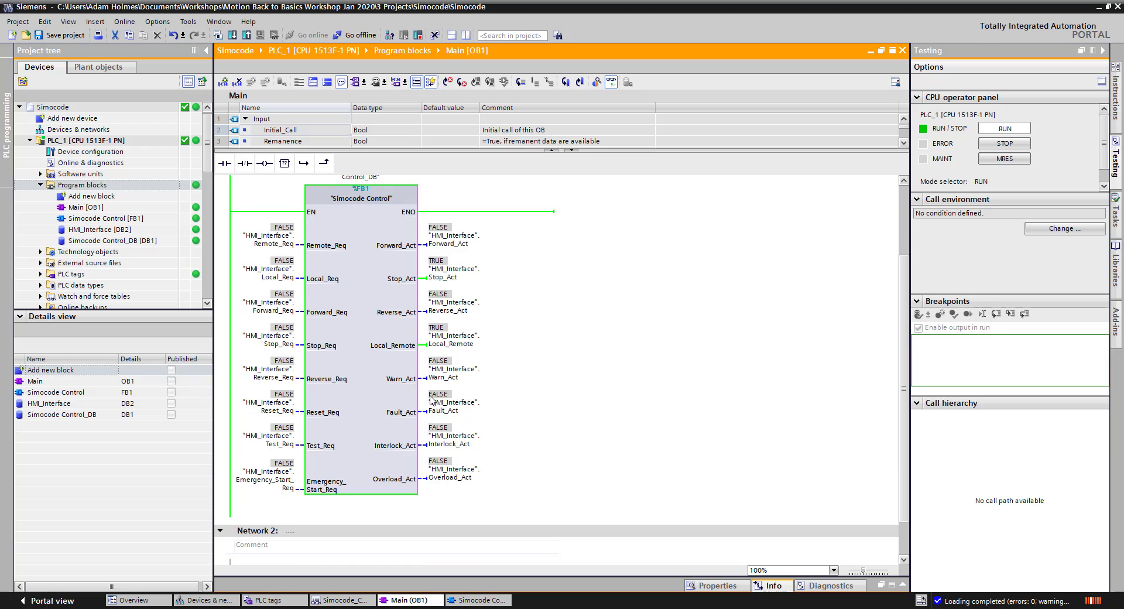
Modify the Remote_Req input of Simocode Control to 1 and back to 0 to request remote mode.
right_click(269, 243)
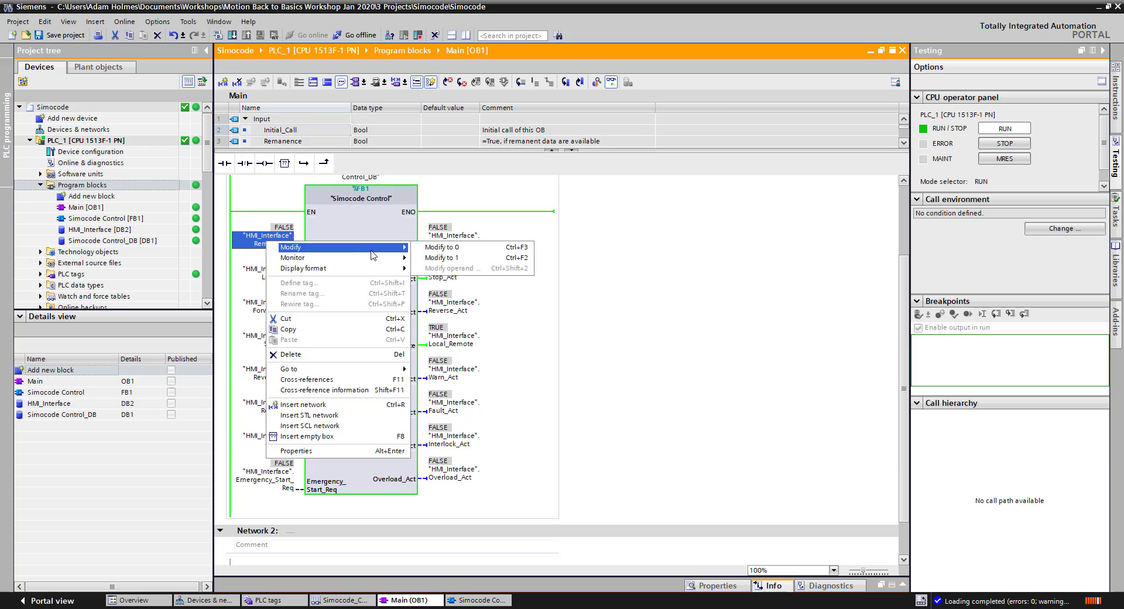
click(450, 256)
right_click(267, 242)
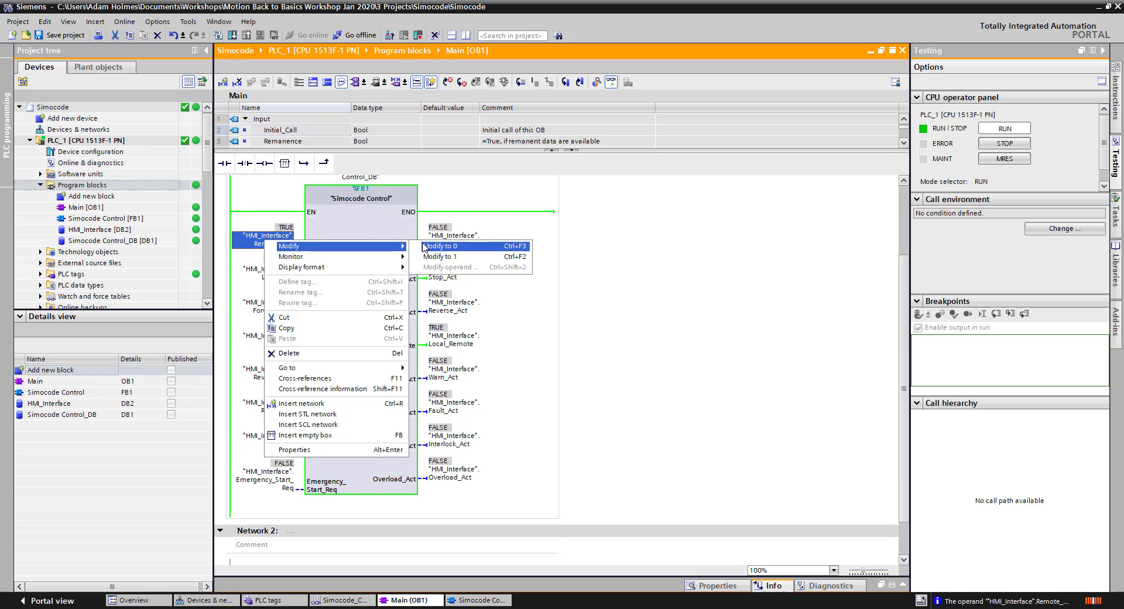
click(436, 248)
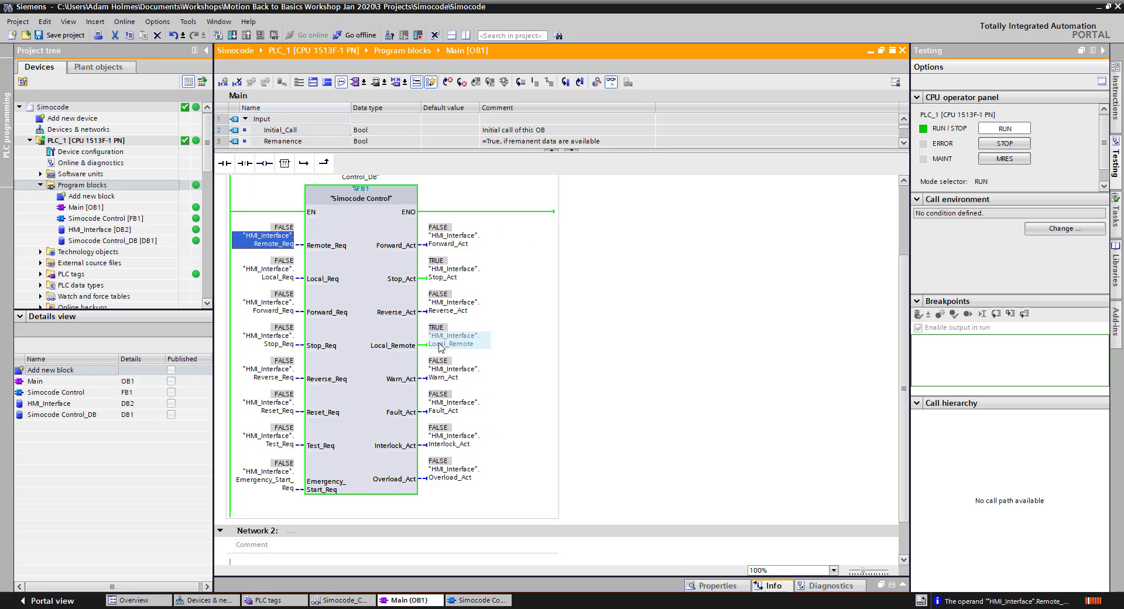
Modify the Forward_Req input to 1 and back to 0 to start the motor forward.
right_click(274, 309)
mouse_move(291, 315)
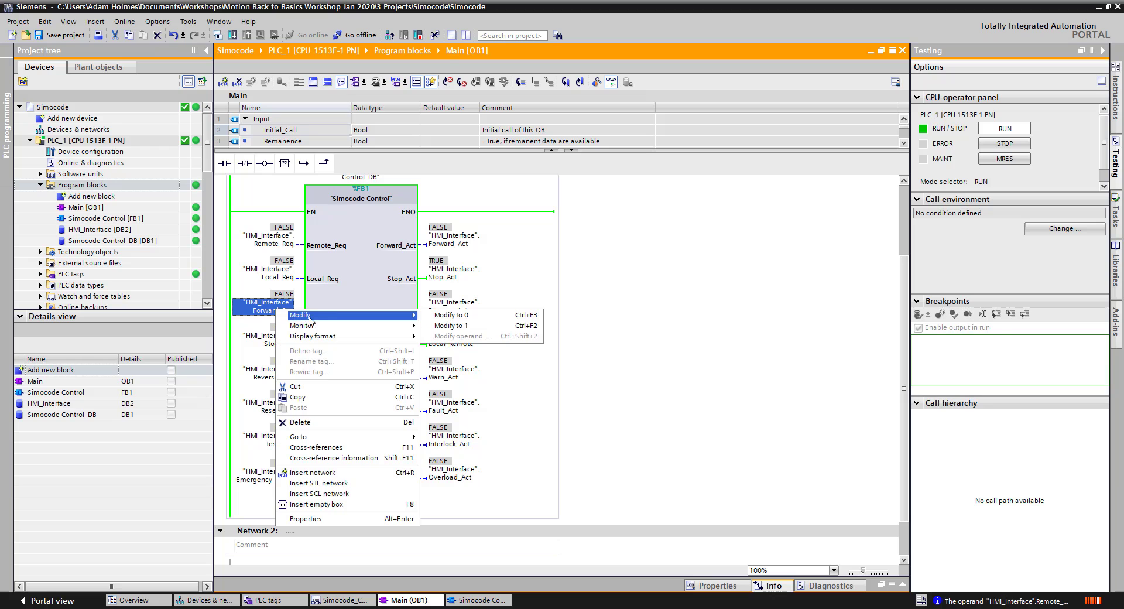
click(485, 328)
right_click(310, 306)
mouse_move(331, 316)
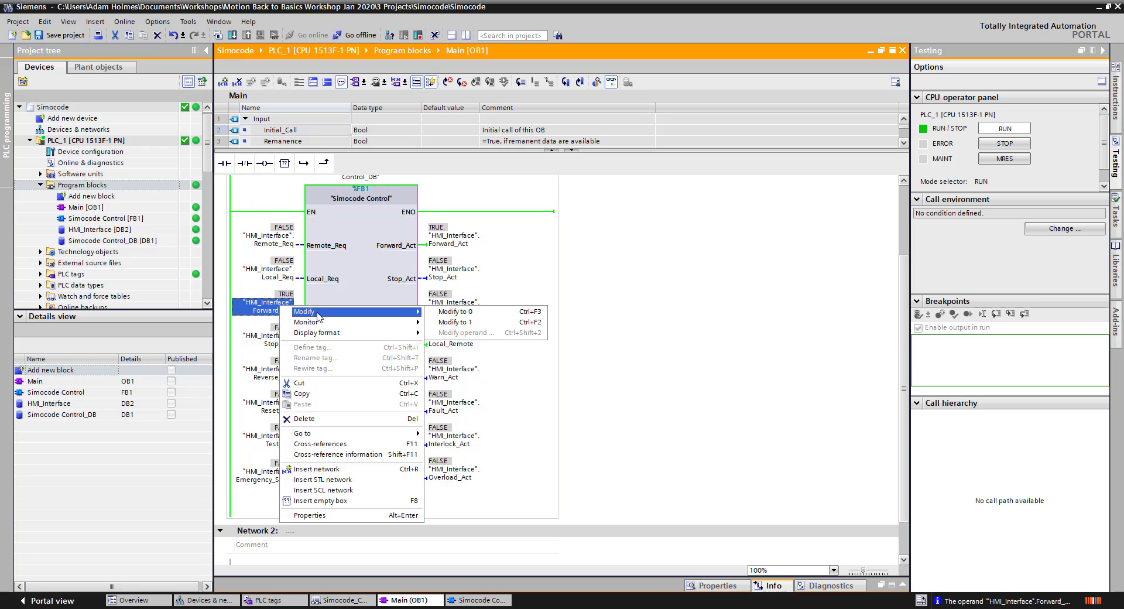
click(465, 323)
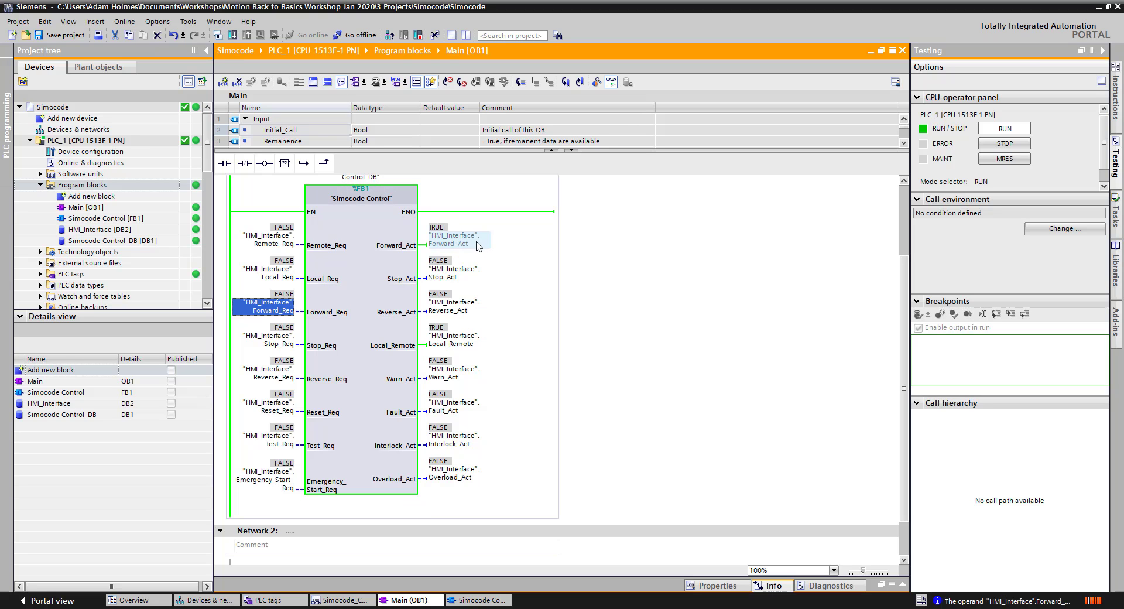
Modify the Stop_Req input to 1 and back to 0 to stop the forward run.
right_click(274, 344)
mouse_move(351, 349)
click(459, 359)
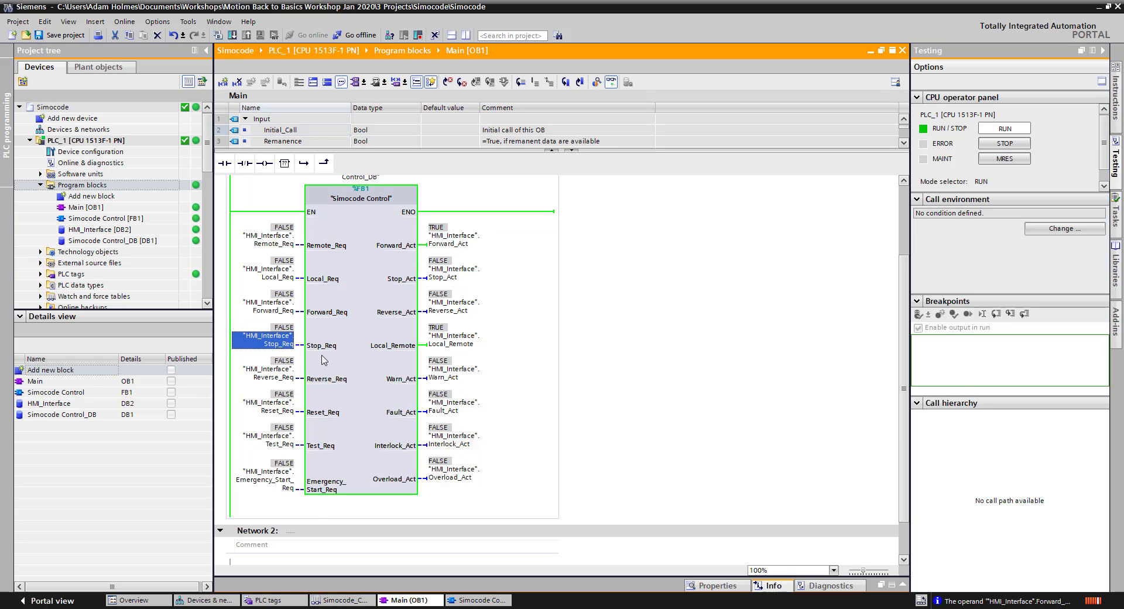
right_click(287, 341)
click(468, 347)
Modify the Reverse_Req input to 1 and back to 0 to start the motor in reverse.
right_click(276, 375)
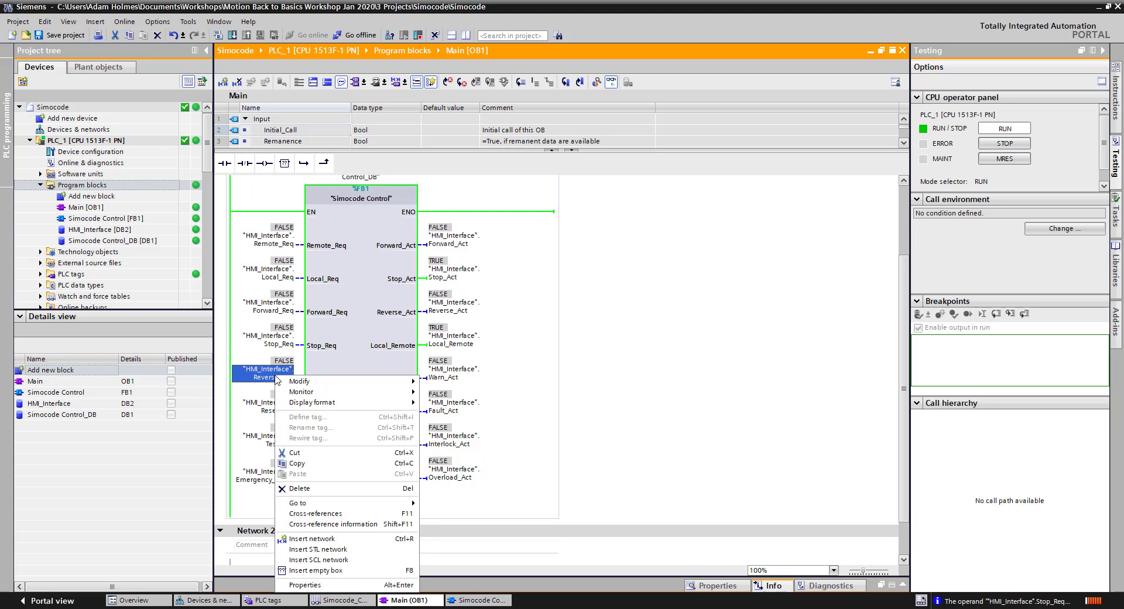
mouse_move(351, 381)
click(457, 392)
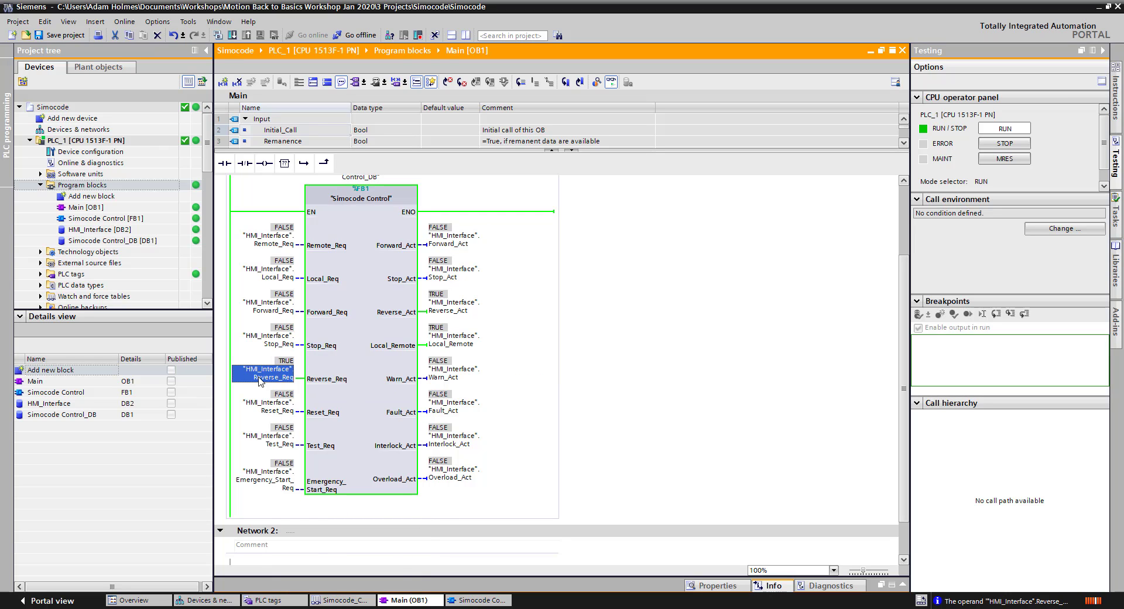
right_click(258, 381)
click(445, 384)
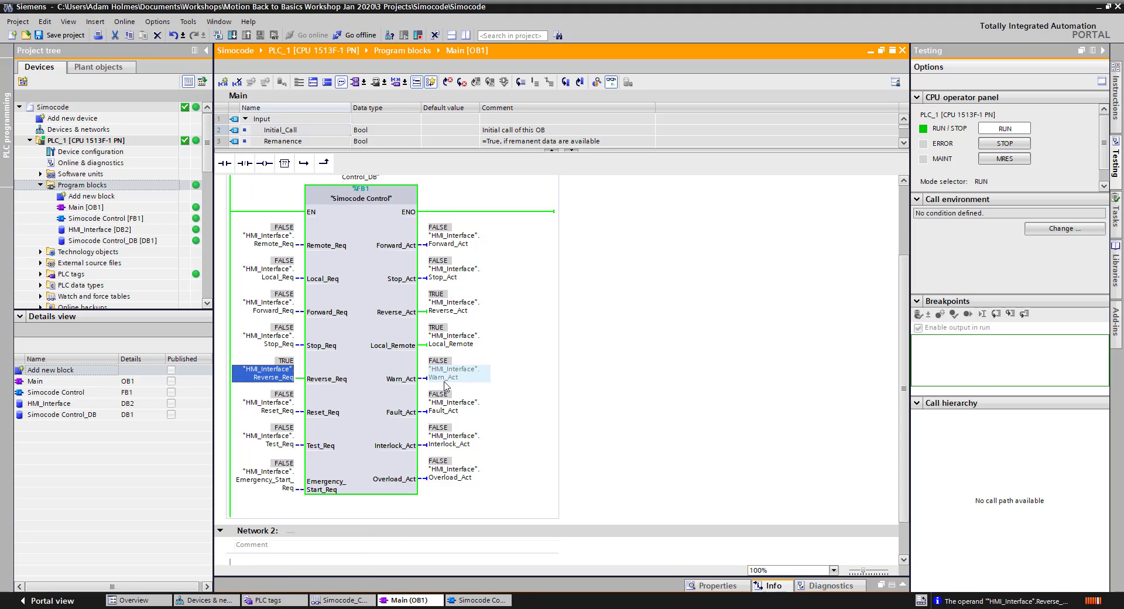
Modify the Stop_Req input to 1 and back to 0 to stop the reverse run.
right_click(272, 341)
mouse_move(351, 347)
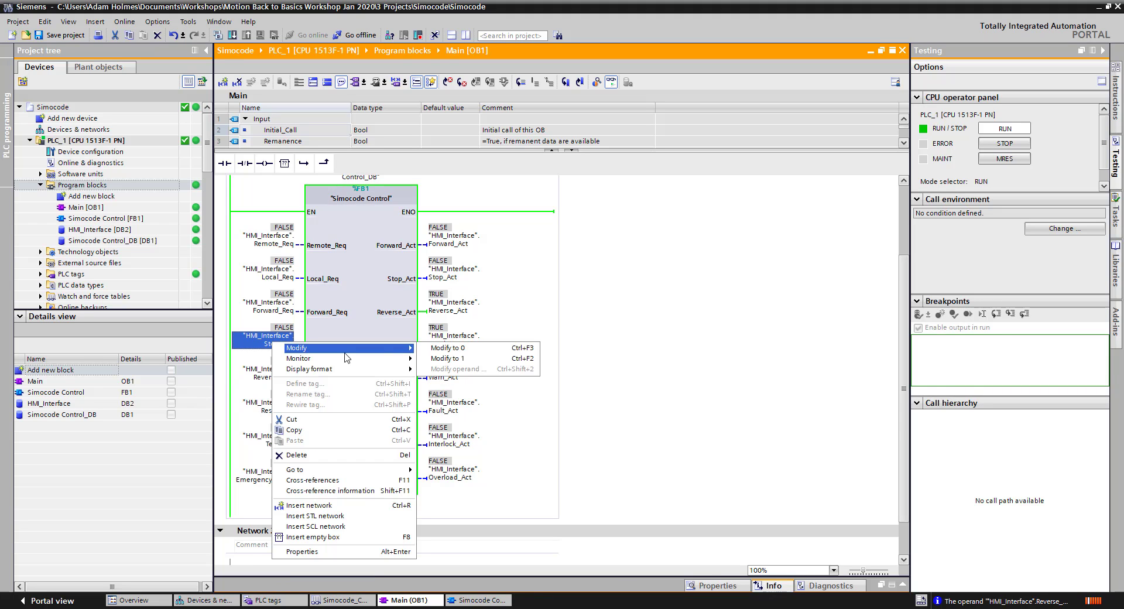
click(458, 357)
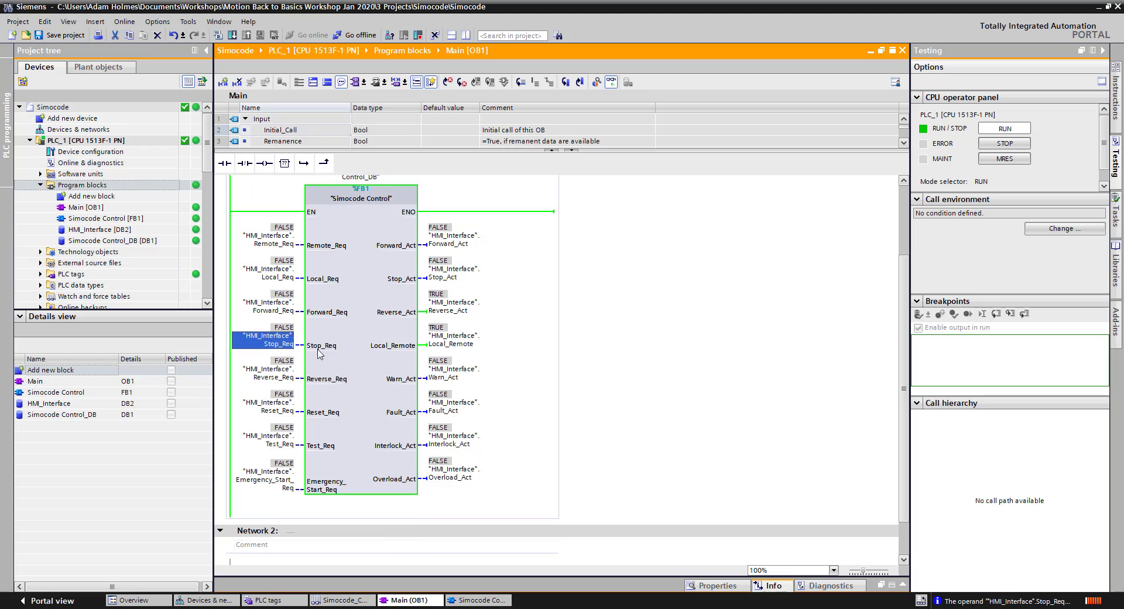
right_click(280, 341)
mouse_move(326, 346)
click(462, 345)
right_click(251, 339)
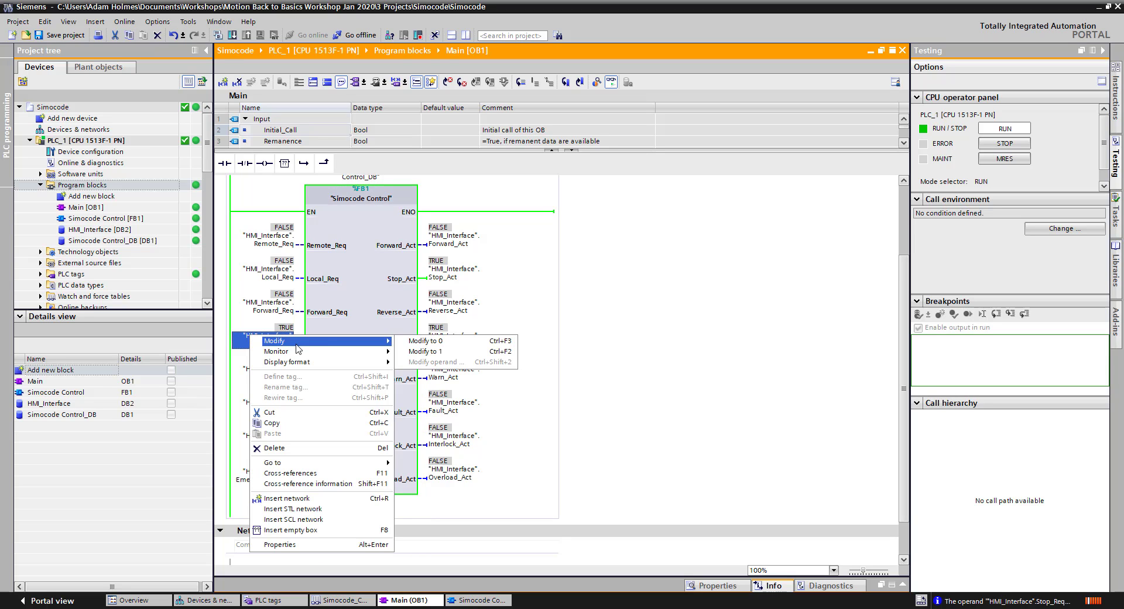
click(425, 351)
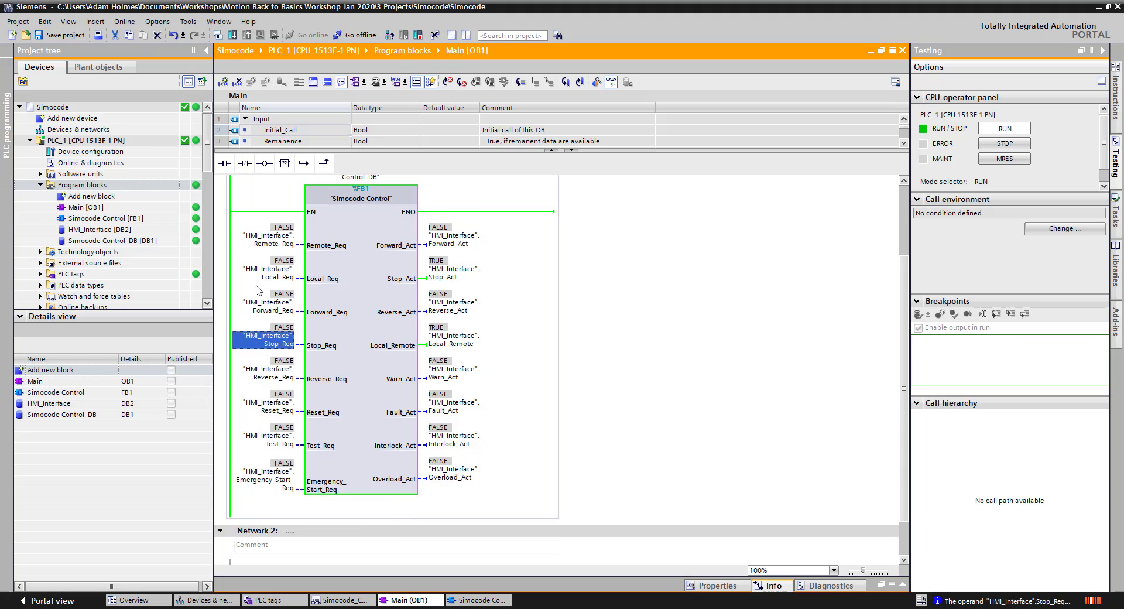